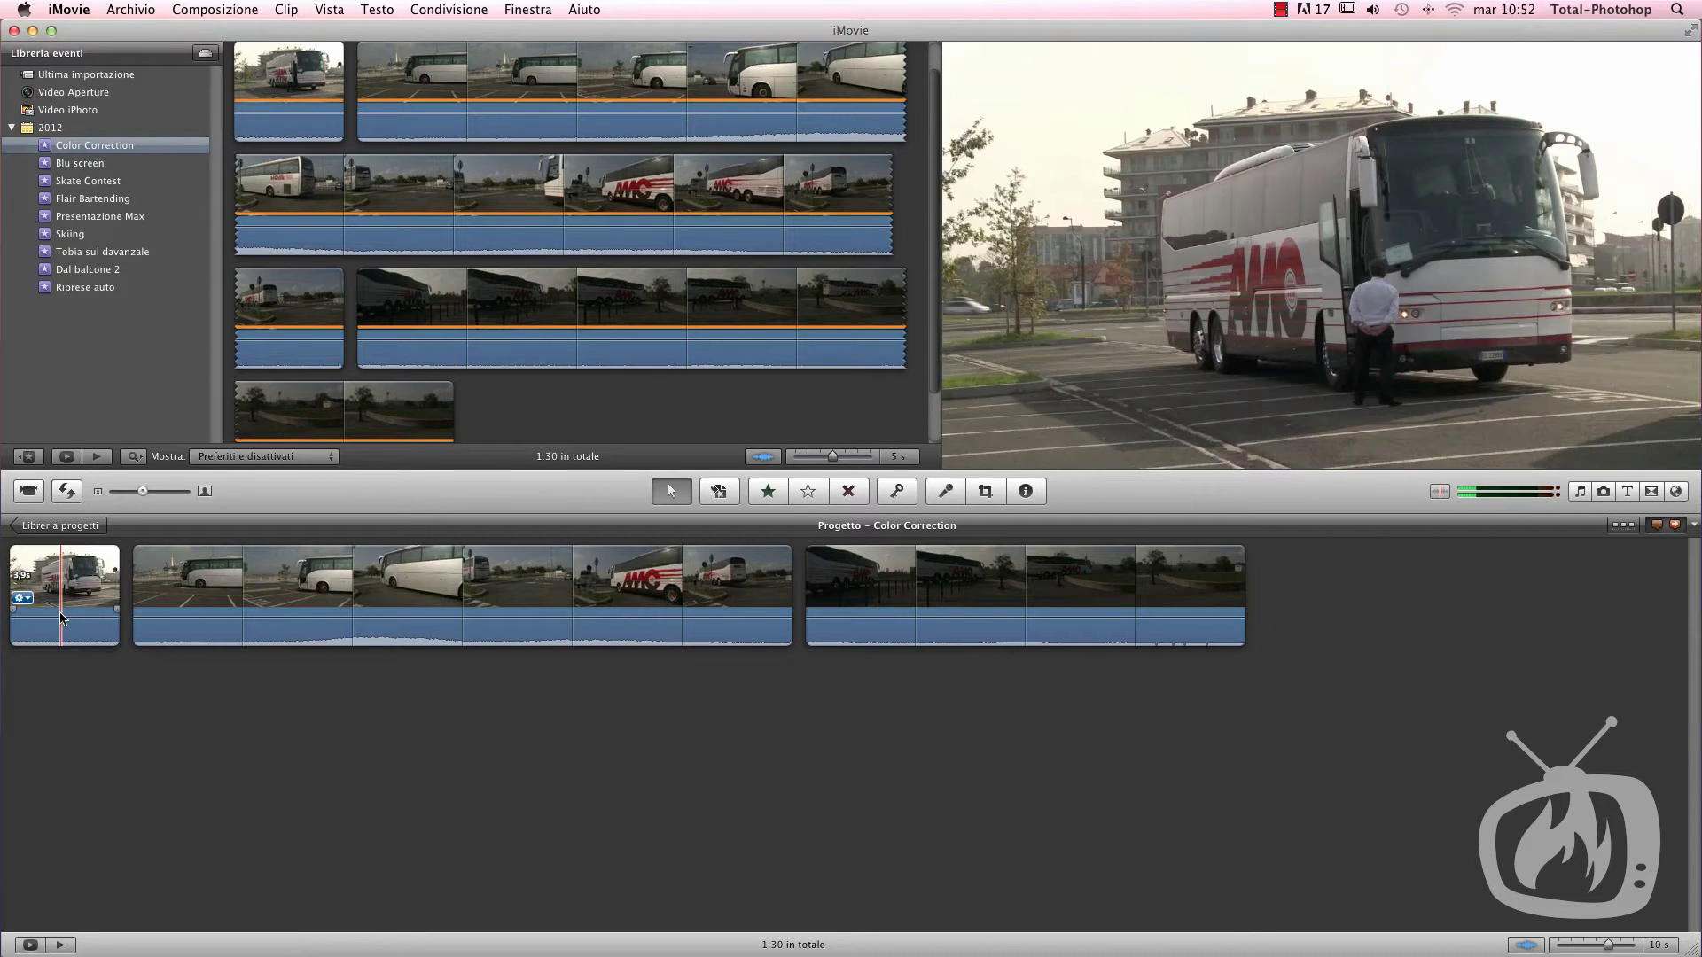
# Step: Select the second clip in the project and open its video adjustments
pyautogui.click(195, 584)
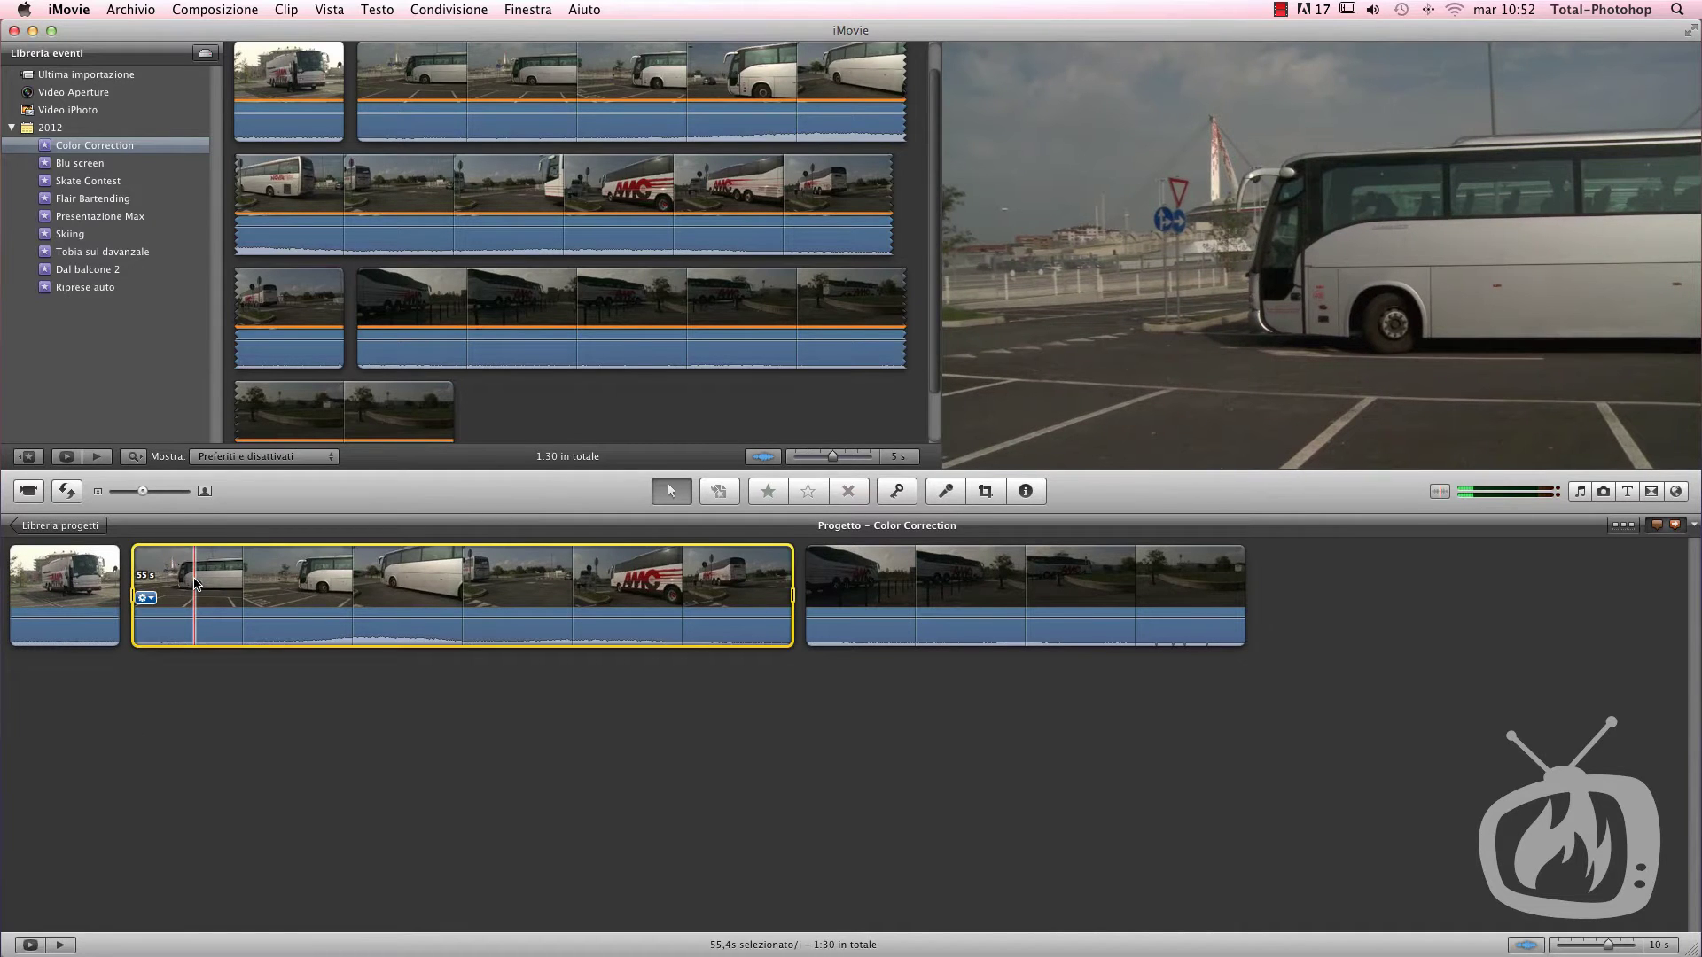
pyautogui.click(146, 599)
pyautogui.click(147, 601)
pyautogui.click(147, 601)
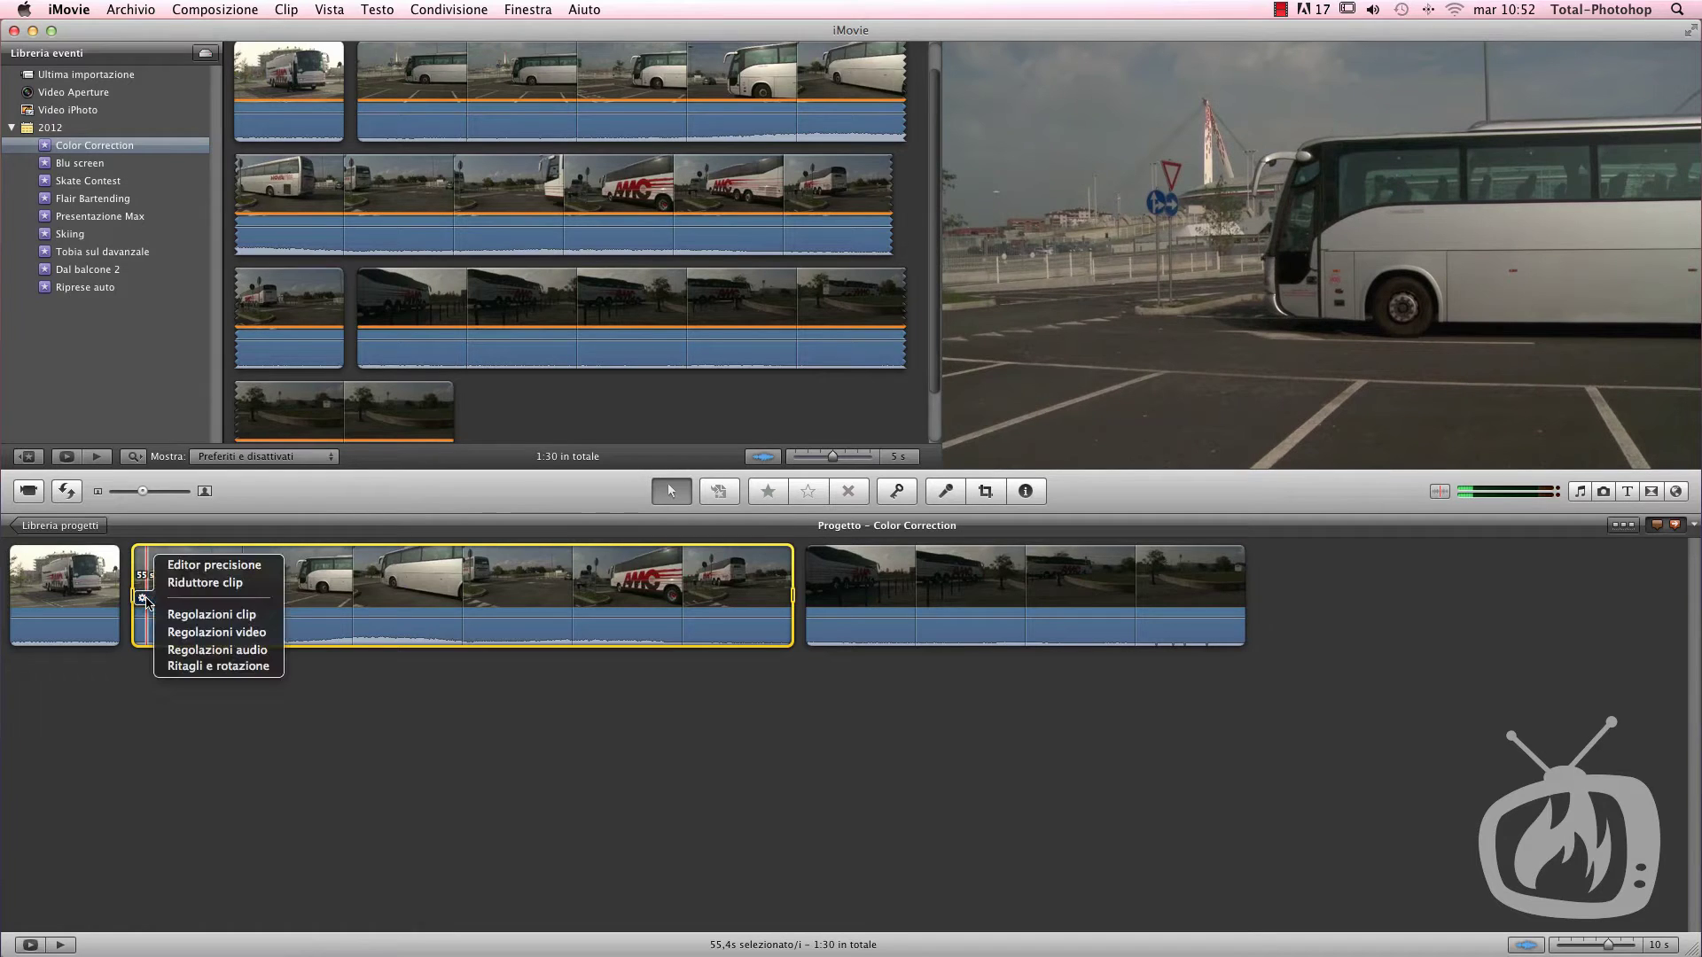
pyautogui.click(188, 634)
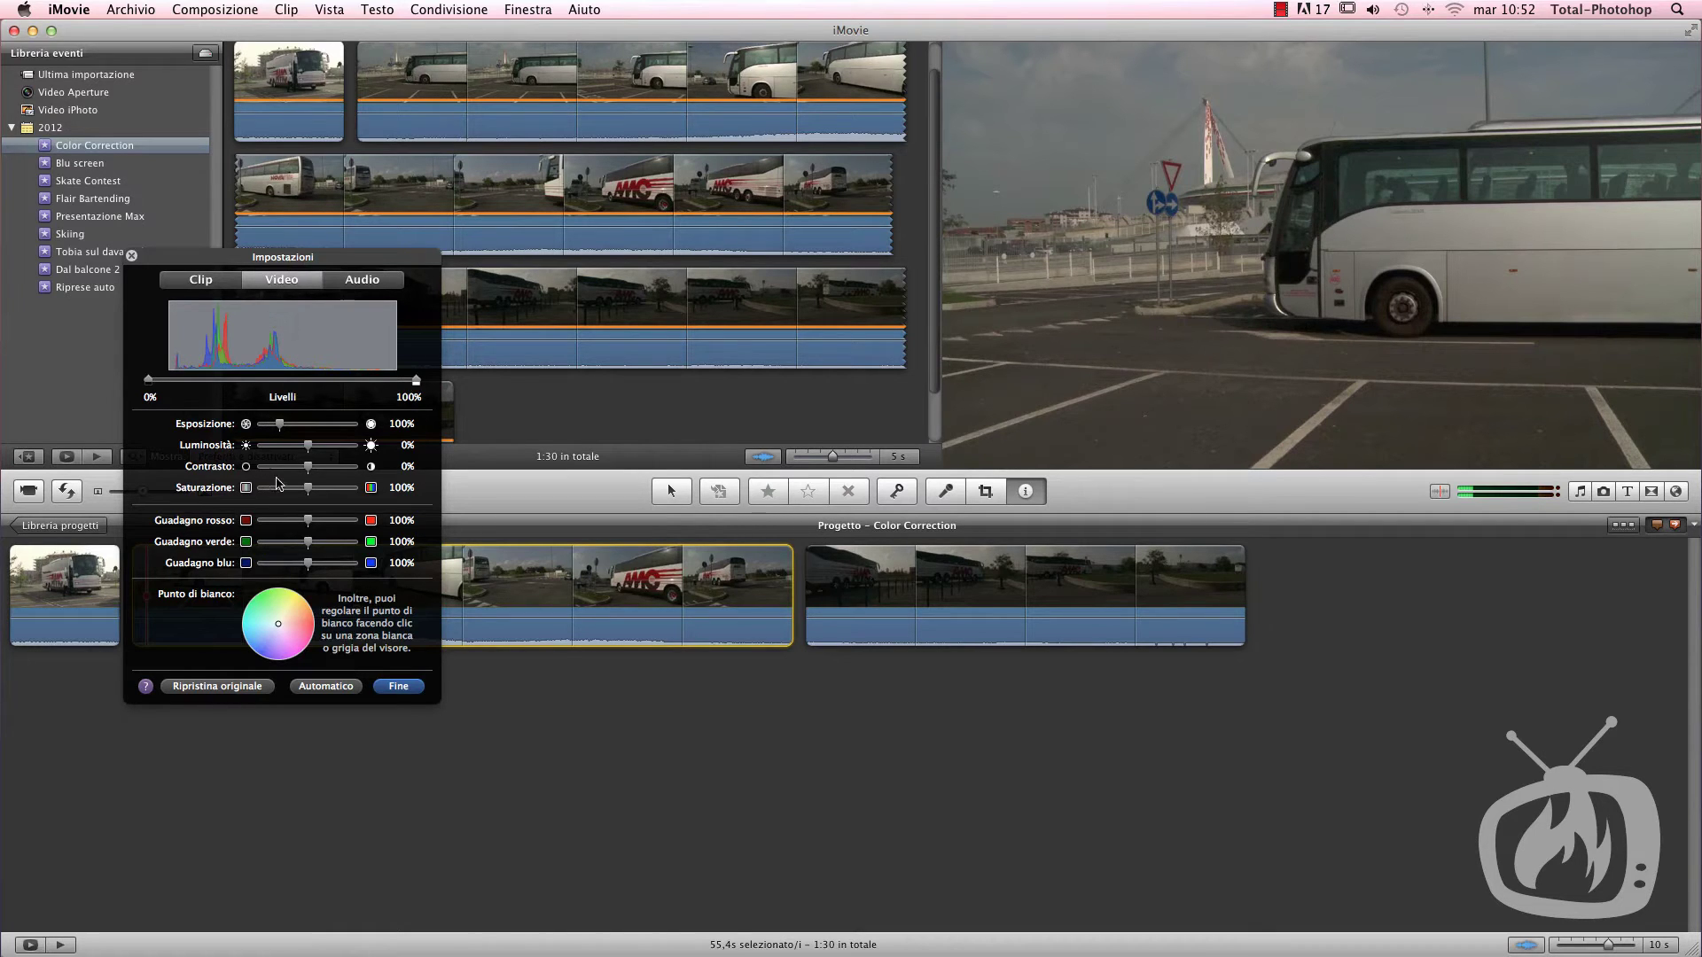
# Step: Preview the available video effects, such as Sogno, in the clip's general settings and cancel without applying any
pyautogui.click(190, 282)
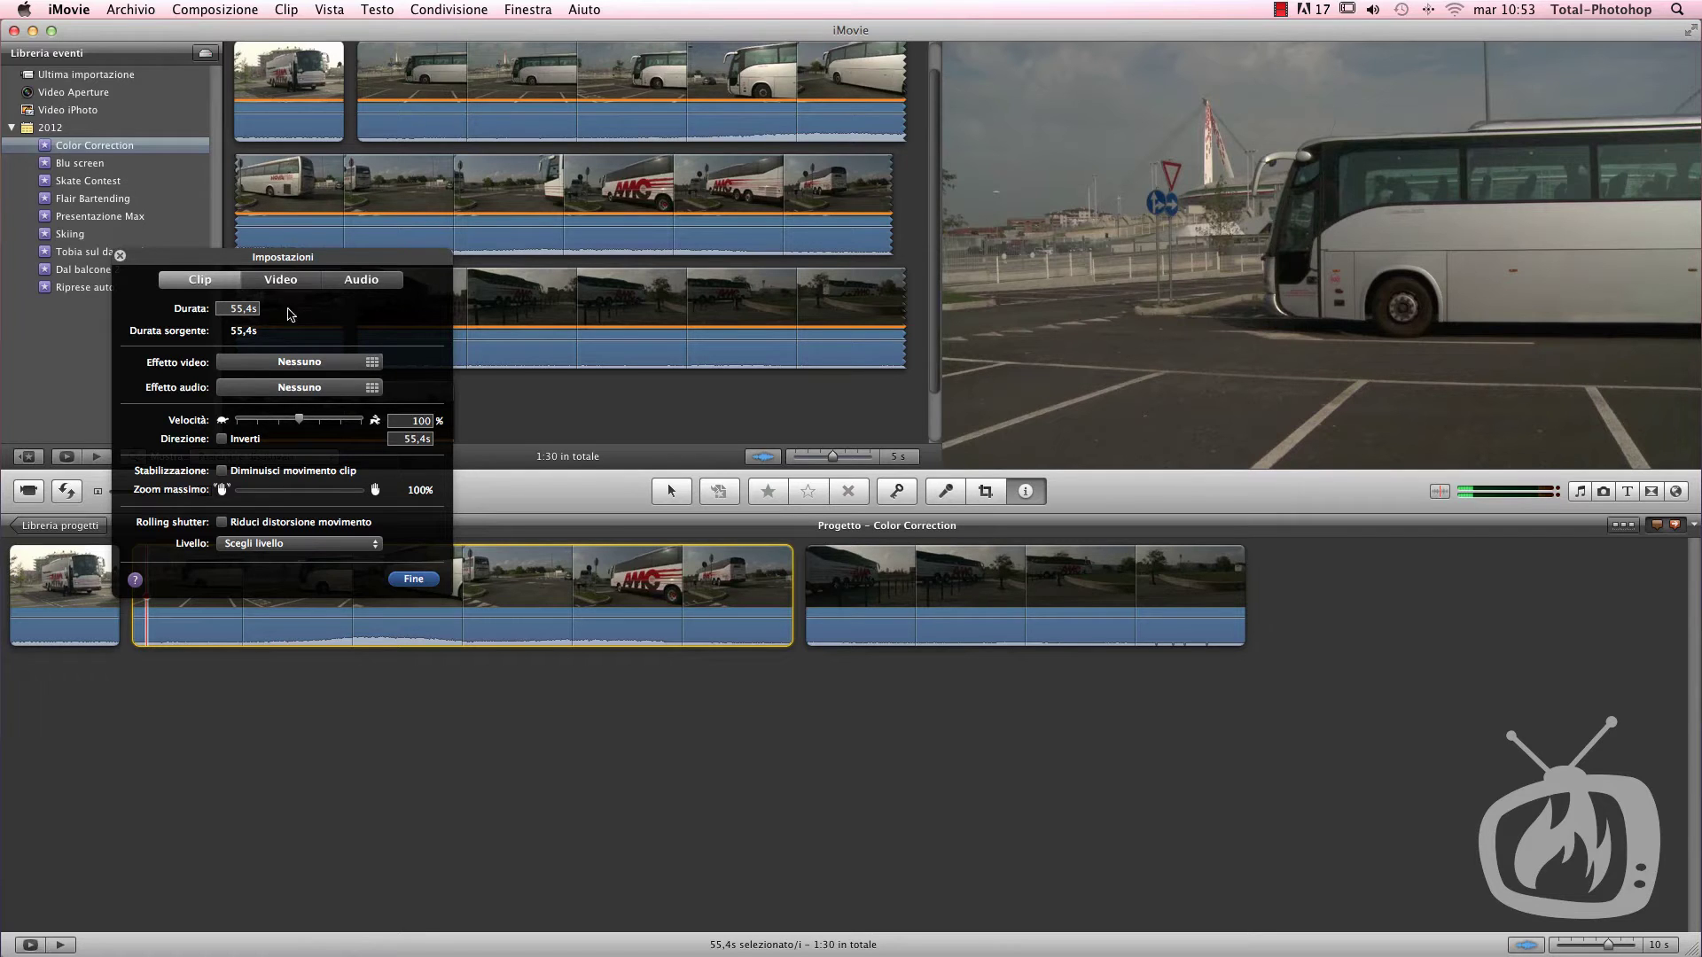
pyautogui.click(354, 365)
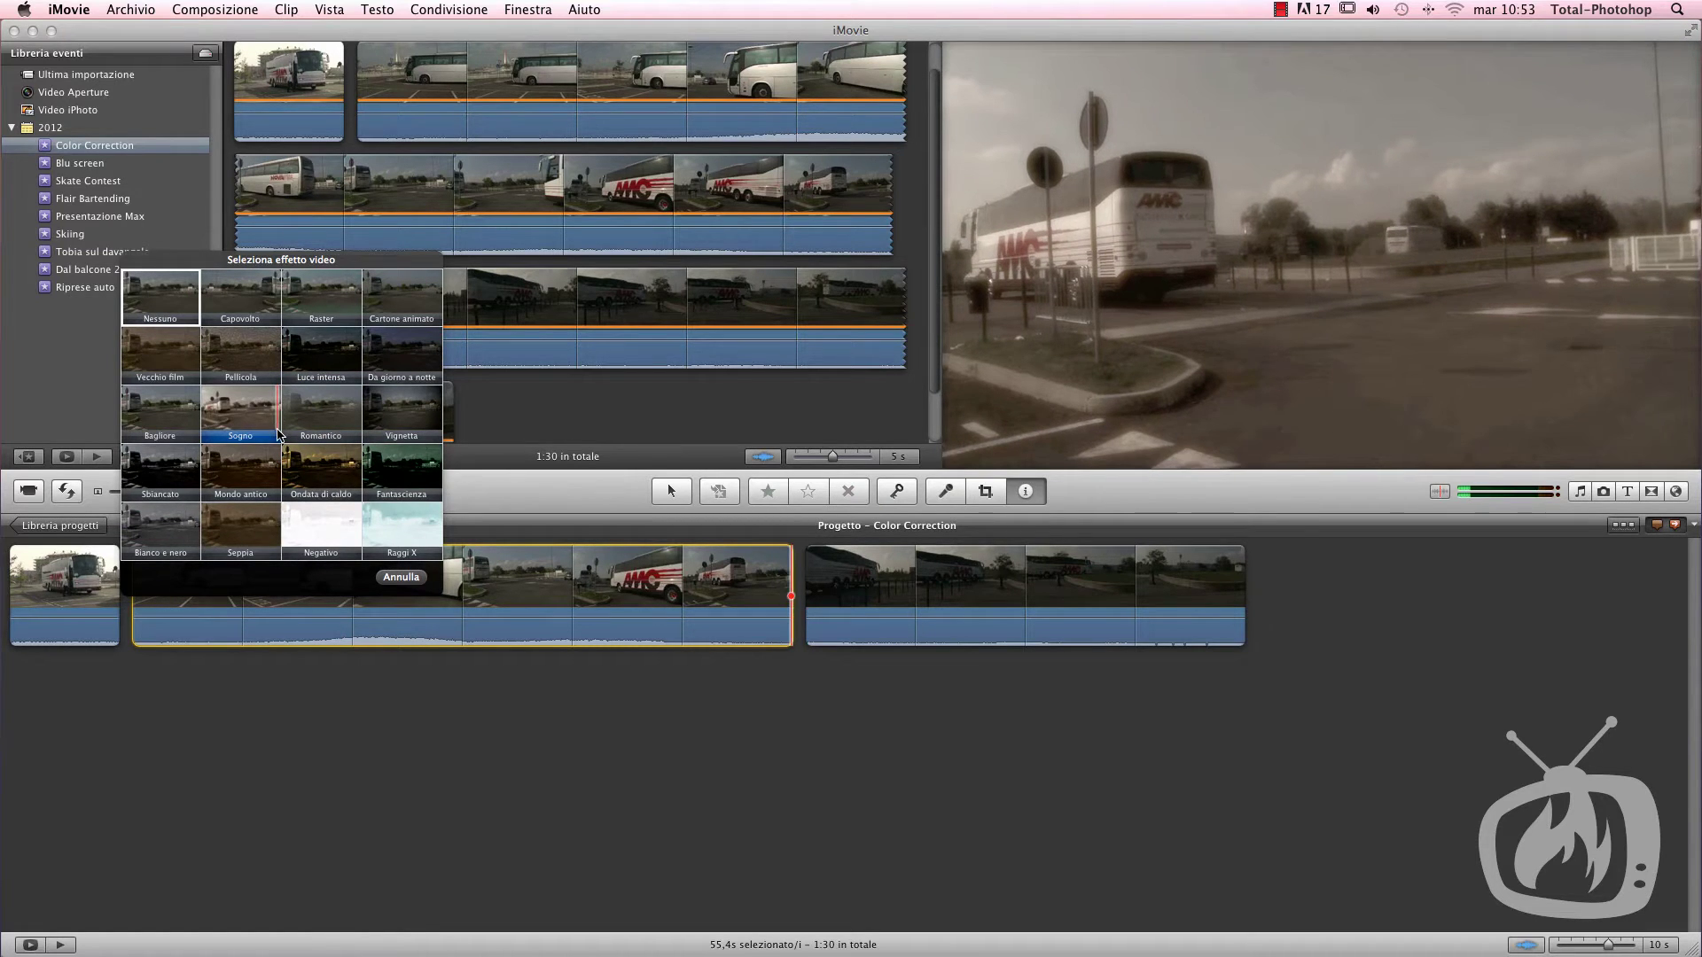
pyautogui.press('Escape')
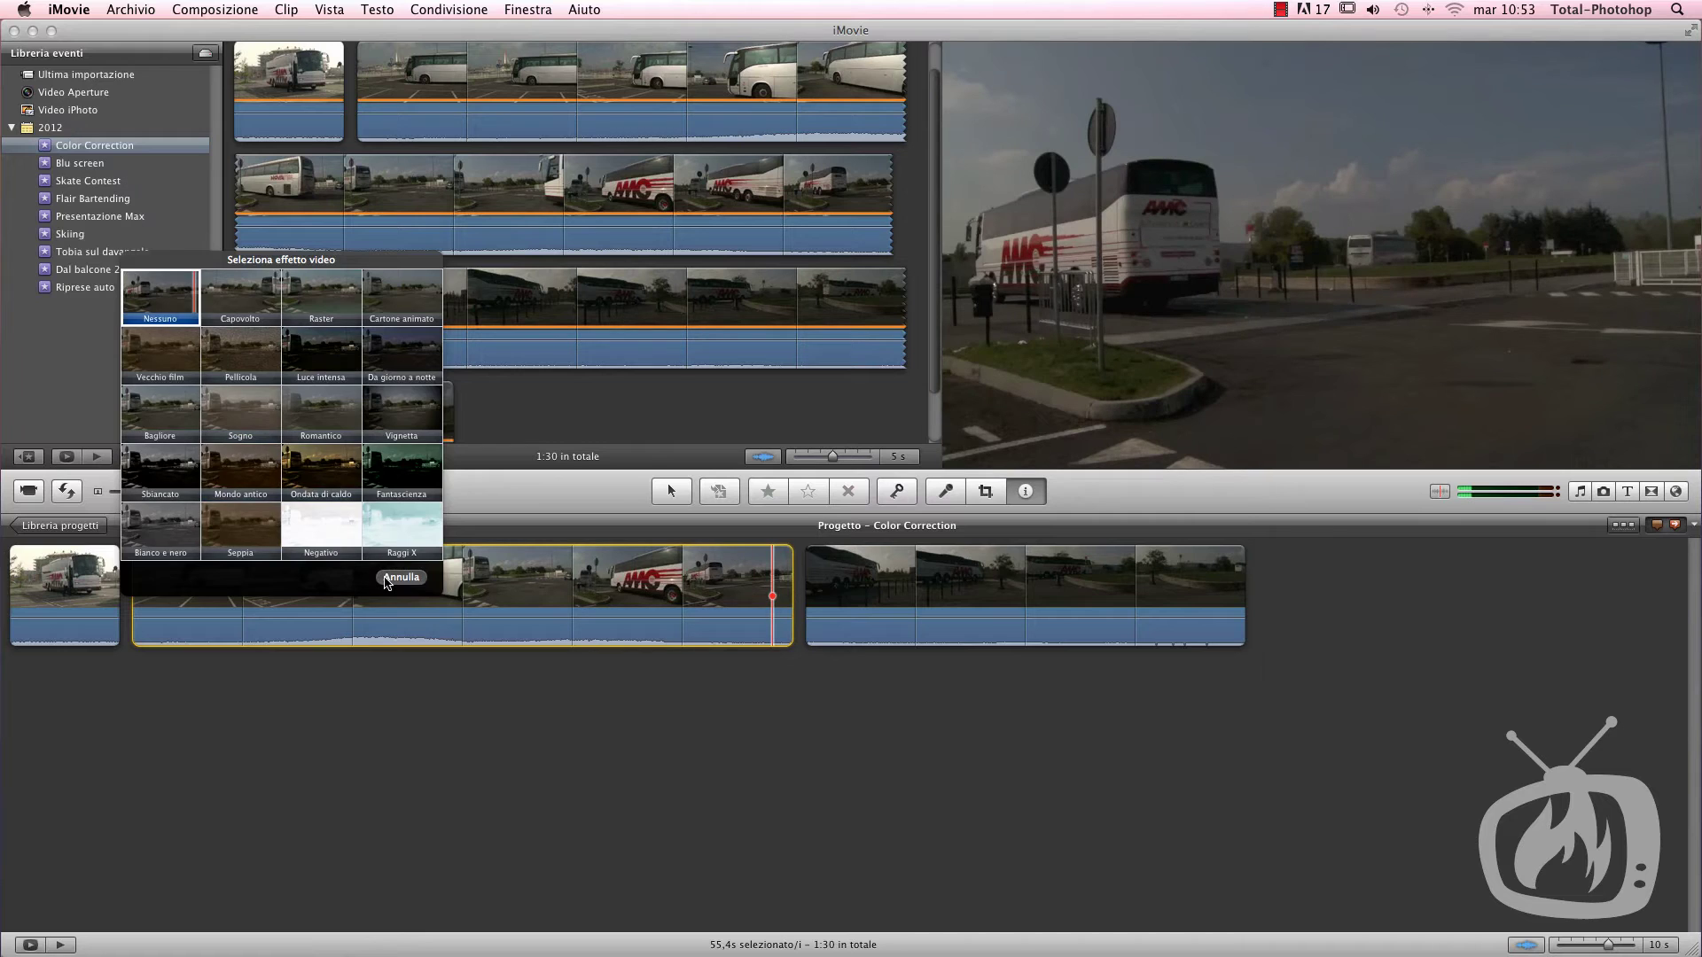
# Step: Set the second clip's video levels to 0% for the black point and 72% for the white point
pyautogui.click(281, 282)
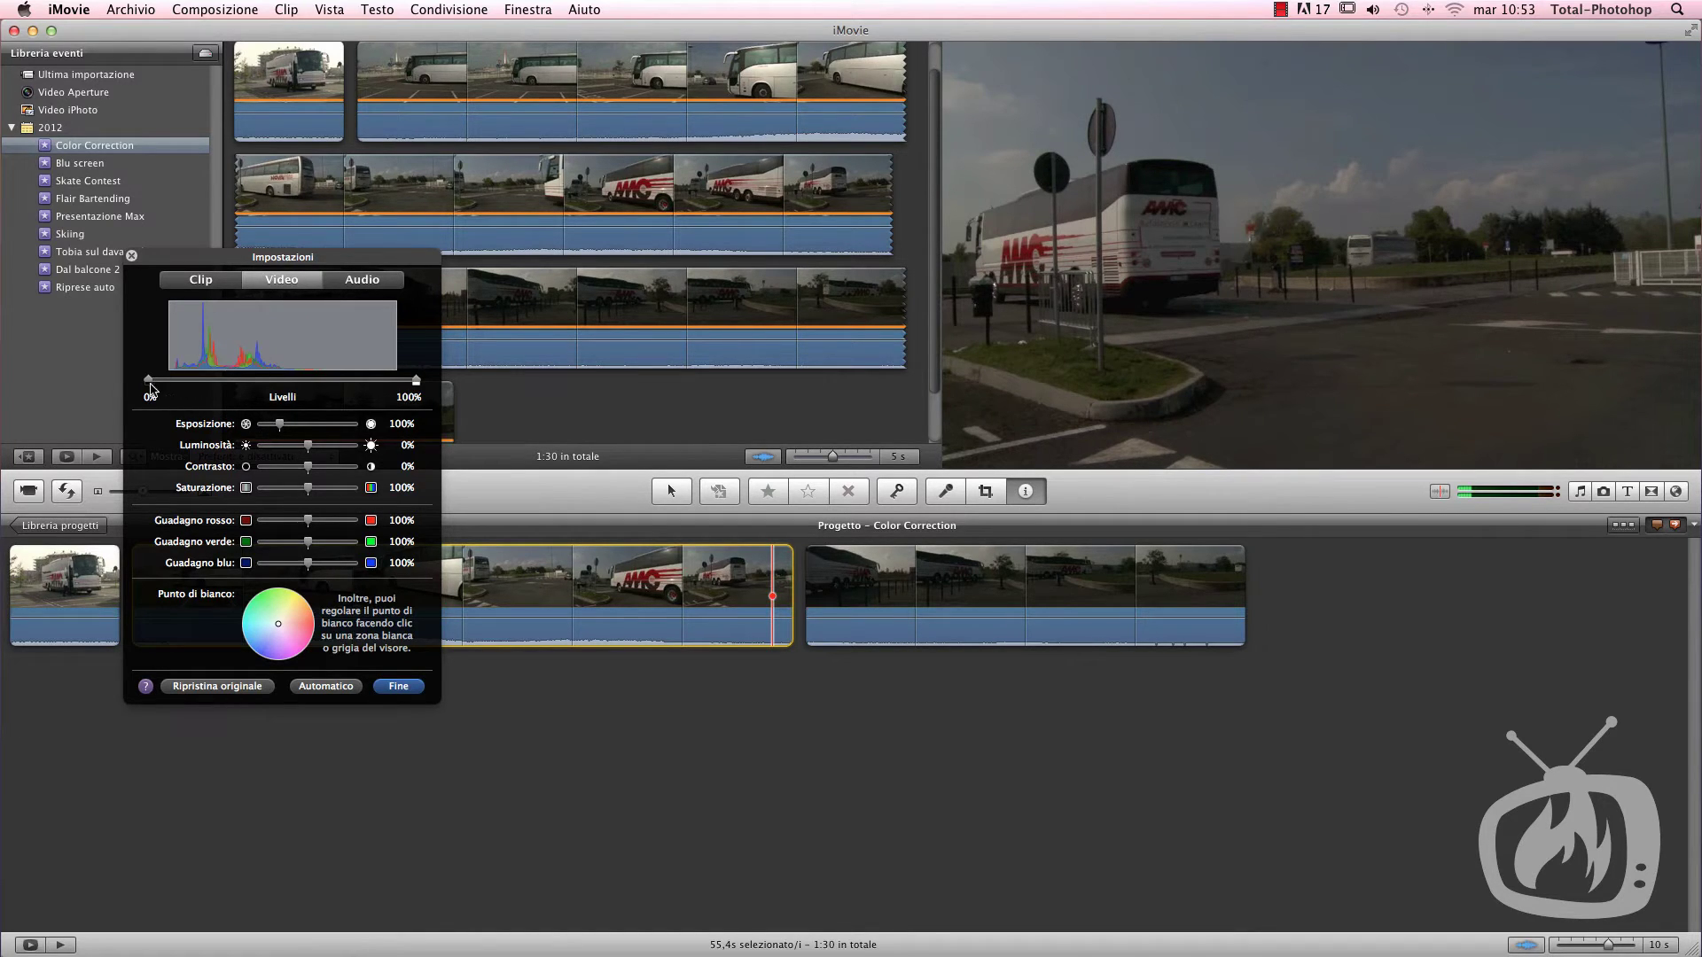
pyautogui.moveTo(147, 383); pyautogui.dragTo(149, 383)
pyautogui.moveTo(148, 383); pyautogui.dragTo(174, 384)
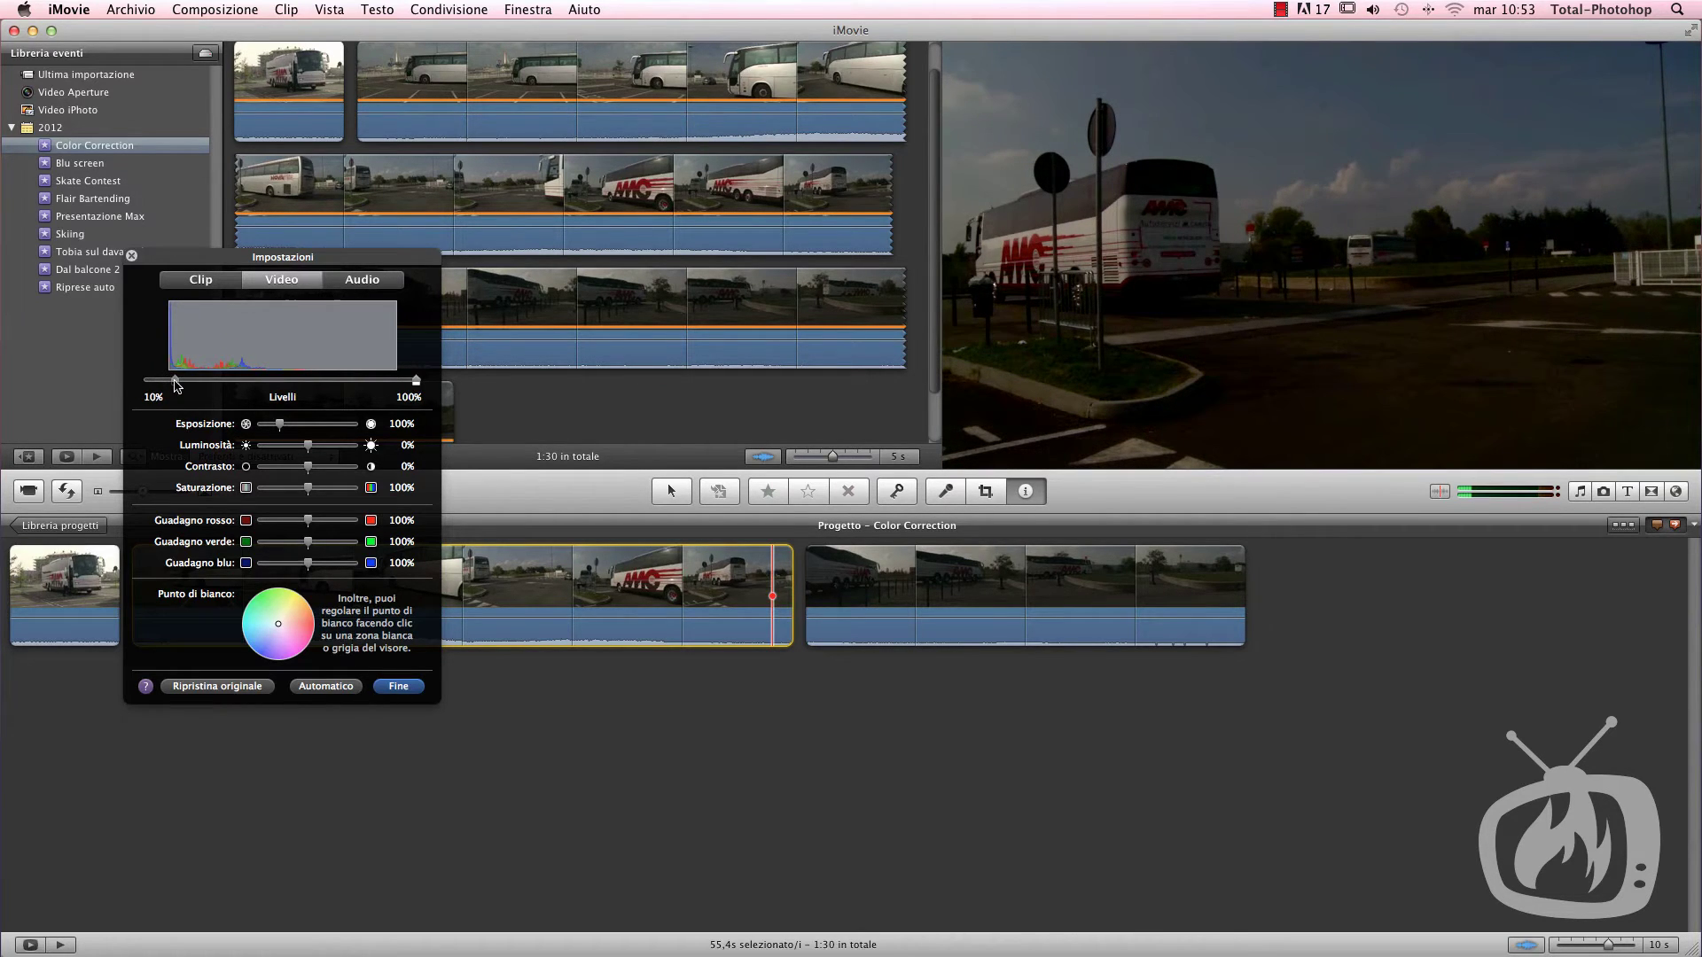
pyautogui.moveTo(175, 384); pyautogui.dragTo(147, 383)
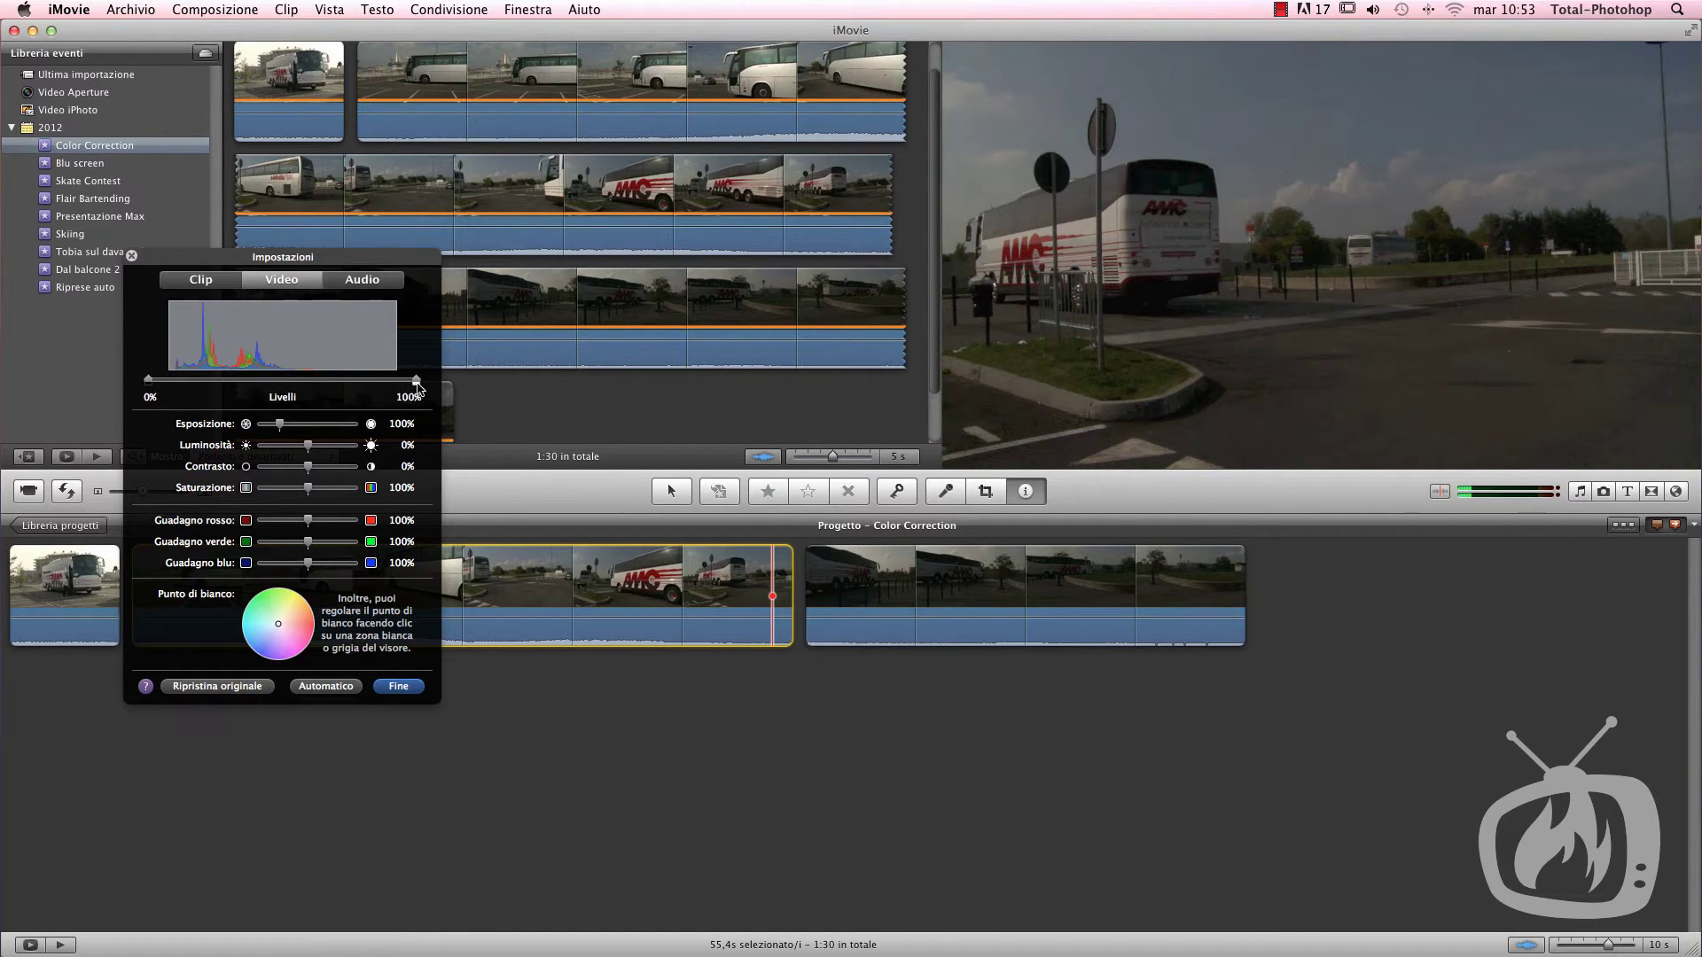
pyautogui.moveTo(417, 380)
pyautogui.mouseDown()
pyautogui.moveTo(293, 384)
pyautogui.moveTo(422, 376)
pyautogui.mouseUp()
pyautogui.moveTo(410, 384); pyautogui.dragTo(339, 390)
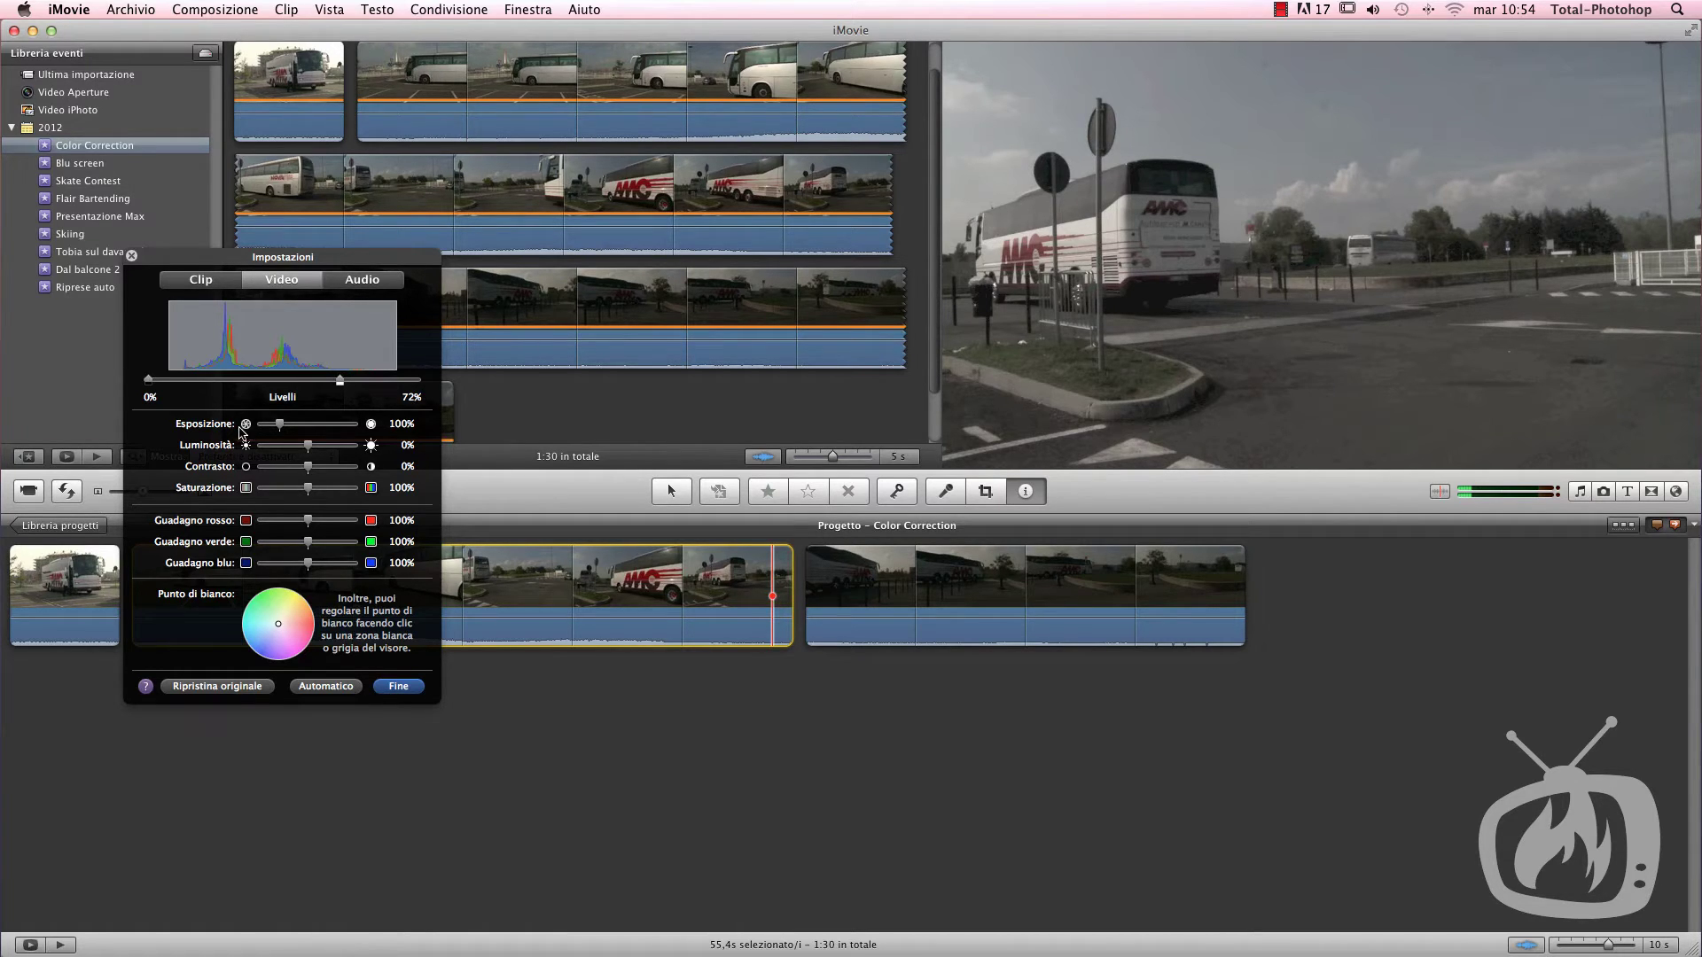
# Step: Raise the second clip's exposure to 124% and its brightness to 7%
pyautogui.click(246, 425)
pyautogui.moveTo(261, 426)
pyautogui.mouseDown()
pyautogui.moveTo(361, 432)
pyautogui.moveTo(285, 434)
pyautogui.mouseUp()
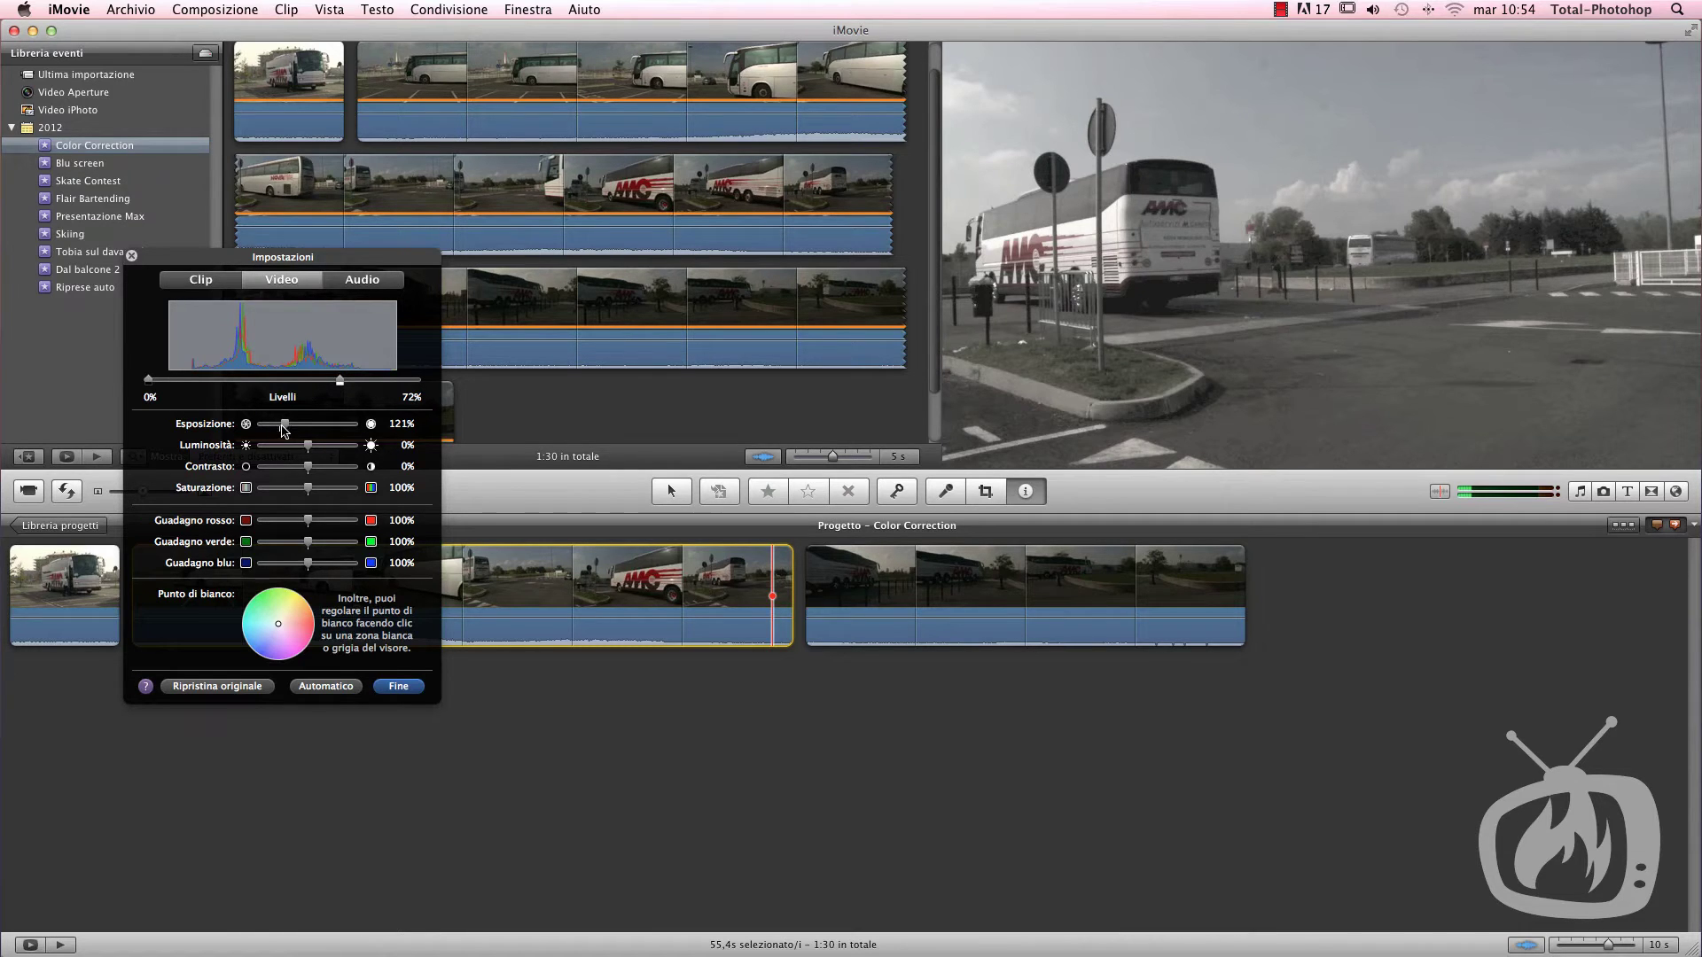
pyautogui.moveTo(284, 430); pyautogui.dragTo(287, 431)
pyautogui.moveTo(309, 450)
pyautogui.mouseDown()
pyautogui.moveTo(336, 443)
pyautogui.moveTo(315, 456)
pyautogui.mouseUp()
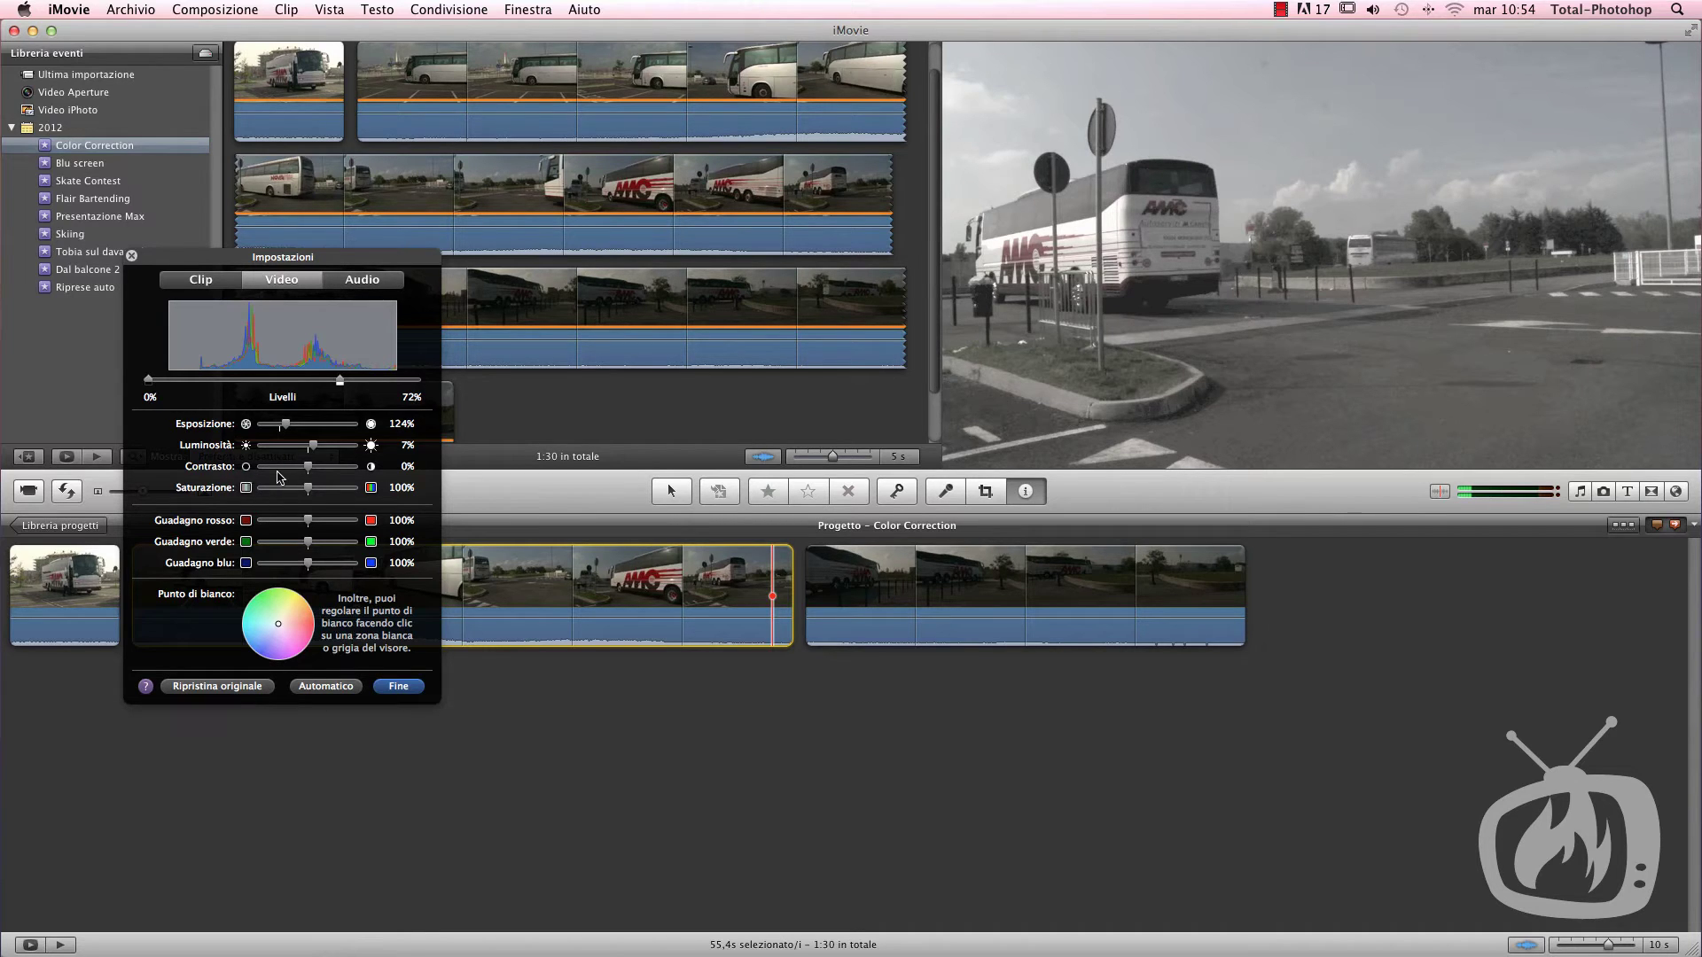
# Step: Set the second clip's contrast to 40% and its saturation to 147%
pyautogui.moveTo(310, 470)
pyautogui.mouseDown()
pyautogui.moveTo(280, 467)
pyautogui.moveTo(307, 467)
pyautogui.mouseUp()
pyautogui.moveTo(310, 472); pyautogui.dragTo(345, 472)
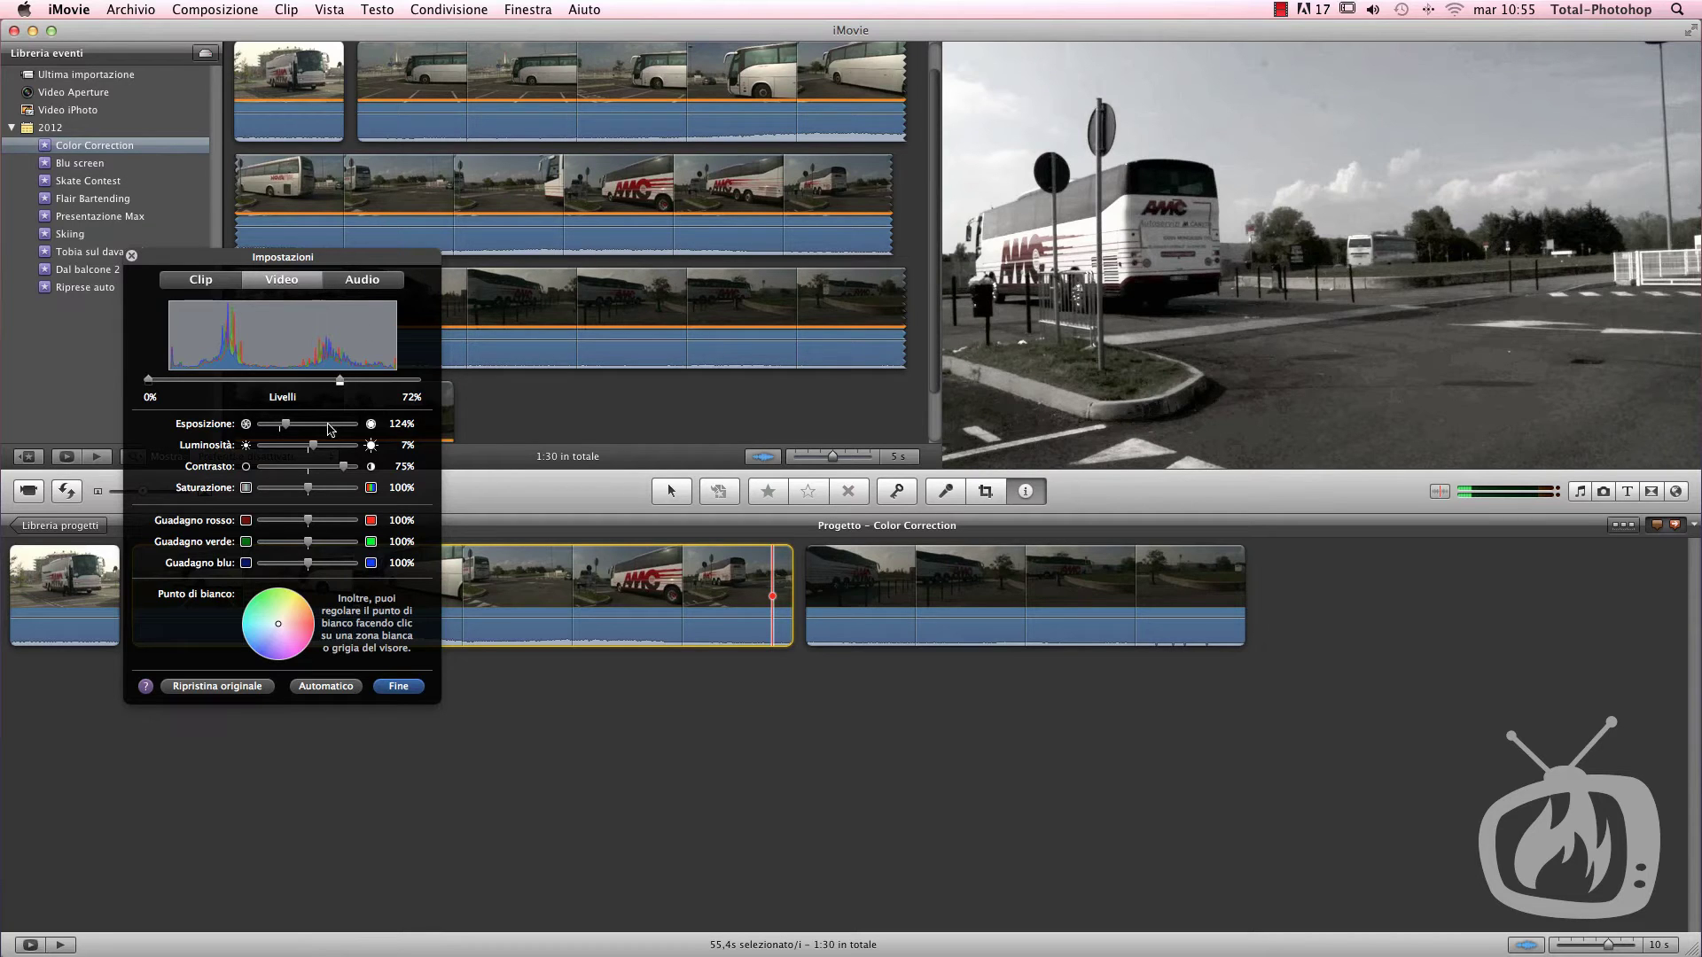
pyautogui.moveTo(343, 469); pyautogui.dragTo(329, 470)
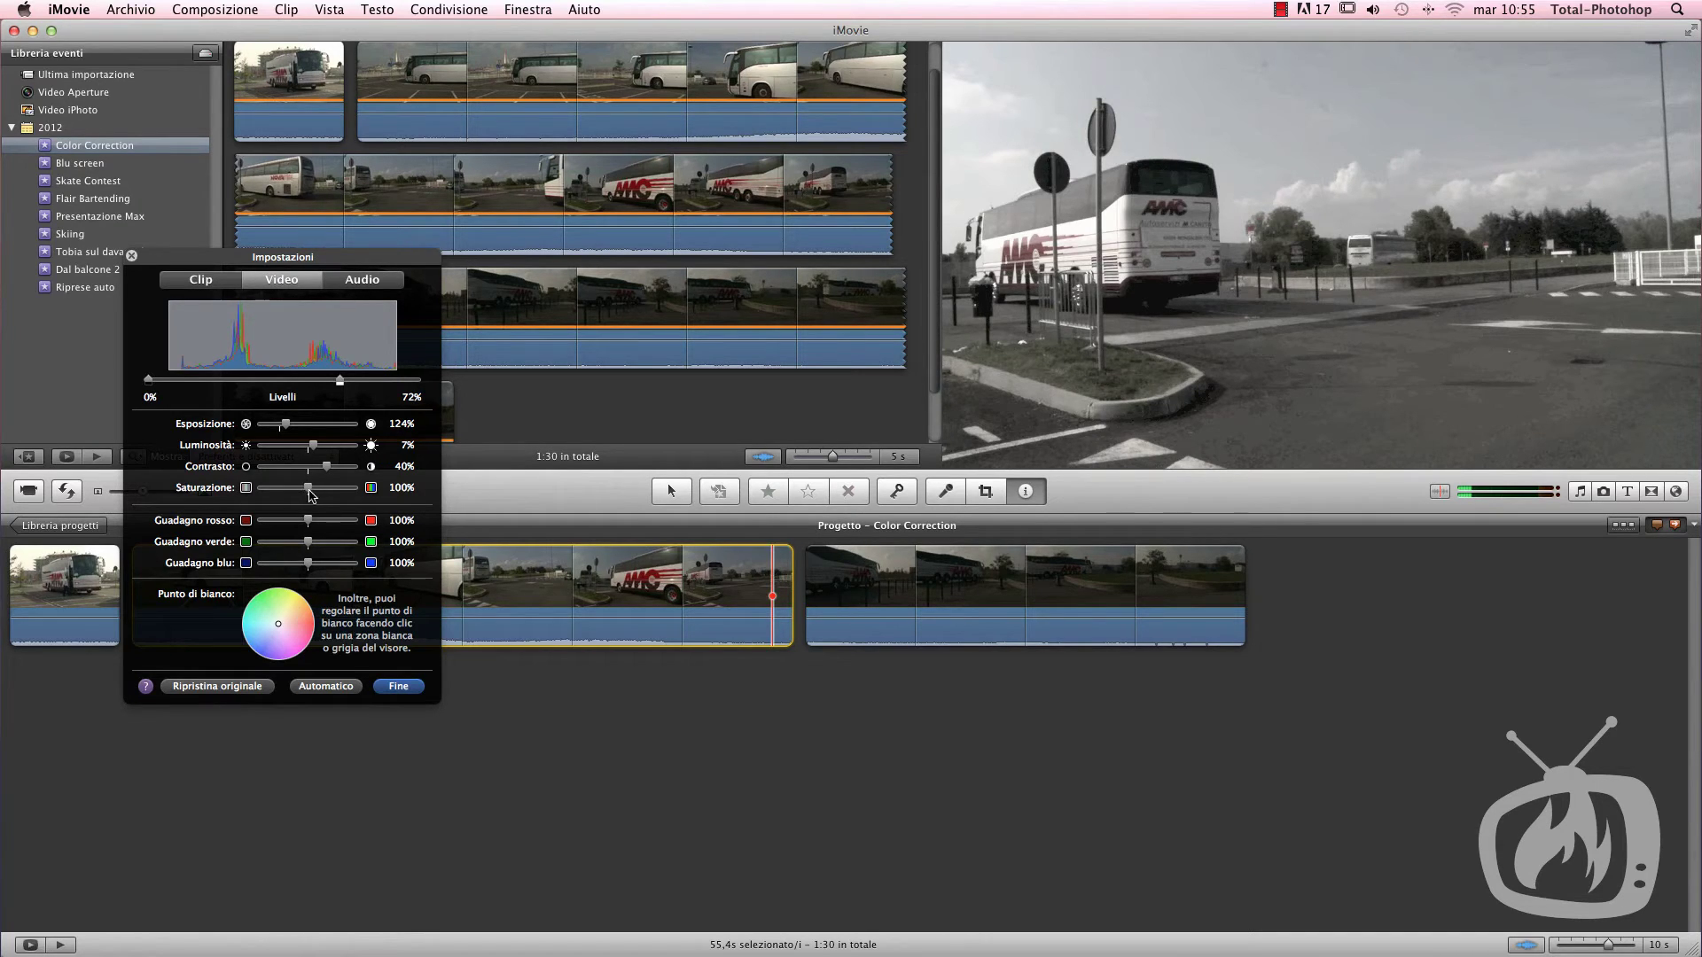
pyautogui.moveTo(311, 493); pyautogui.dragTo(328, 494)
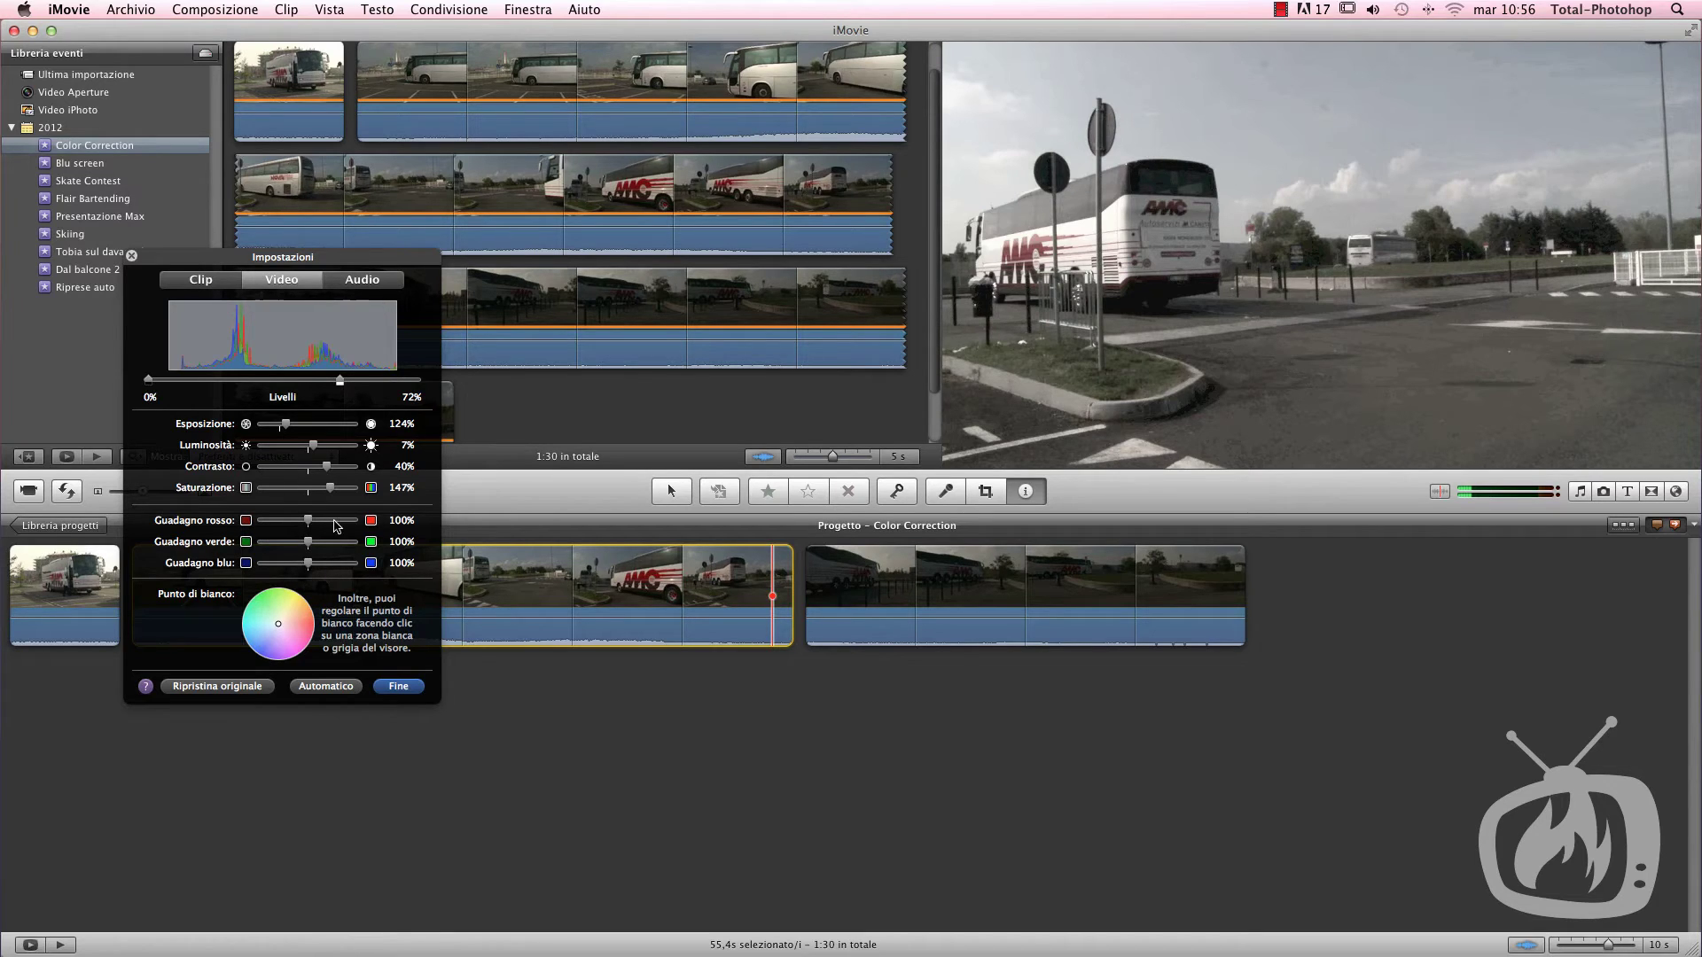
# Step: Raise the second clip's red gain to 111%
pyautogui.click(303, 523)
pyautogui.moveTo(311, 524)
pyautogui.mouseDown()
pyautogui.moveTo(352, 526)
pyautogui.moveTo(321, 528)
pyautogui.mouseUp()
pyautogui.moveTo(318, 530); pyautogui.dragTo(312, 530)
pyautogui.moveTo(312, 530); pyautogui.dragTo(313, 531)
# Step: Sample the clip's white point from the bus in the preview, and adjust contrast to 42% and saturation to 168%
pyautogui.moveTo(278, 630)
pyautogui.mouseDown()
pyautogui.moveTo(258, 618)
pyautogui.moveTo(275, 602)
pyautogui.moveTo(300, 608)
pyautogui.moveTo(298, 632)
pyautogui.moveTo(281, 628)
pyautogui.moveTo(310, 632)
pyautogui.moveTo(281, 630)
pyautogui.mouseUp()
pyautogui.click(1112, 221)
pyautogui.moveTo(324, 468); pyautogui.dragTo(340, 492)
# Step: Restore the second clip's original video settings, close the adjustments and undo the restoration
pyautogui.click(202, 688)
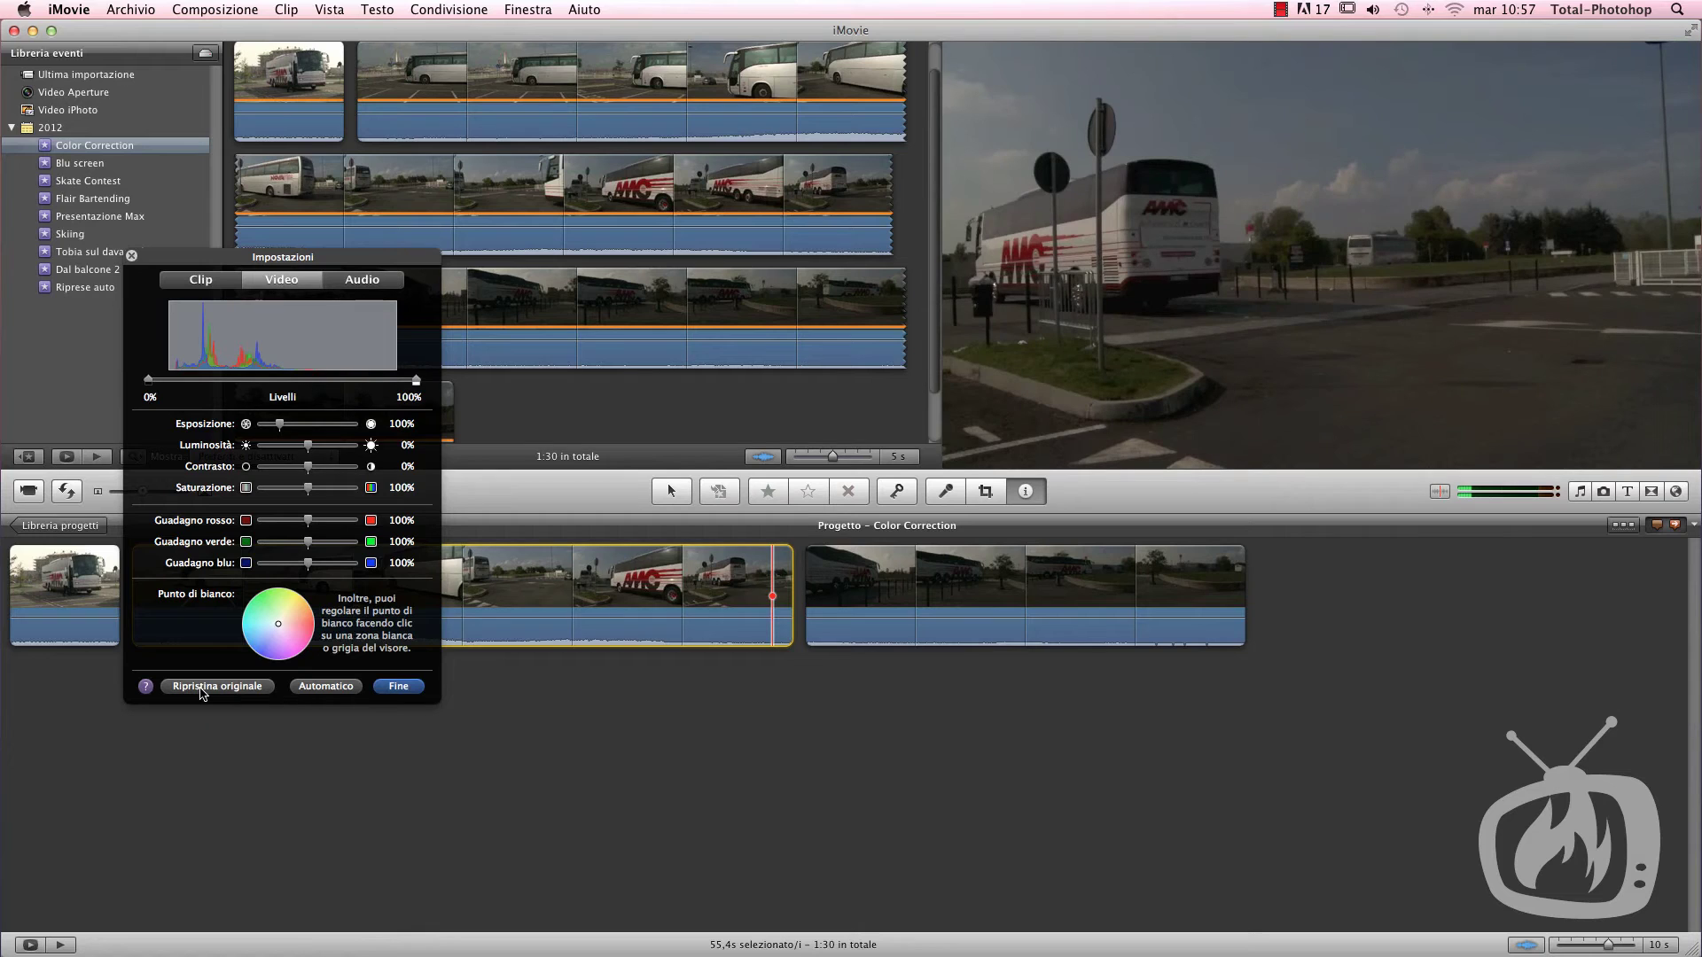
pyautogui.click(399, 688)
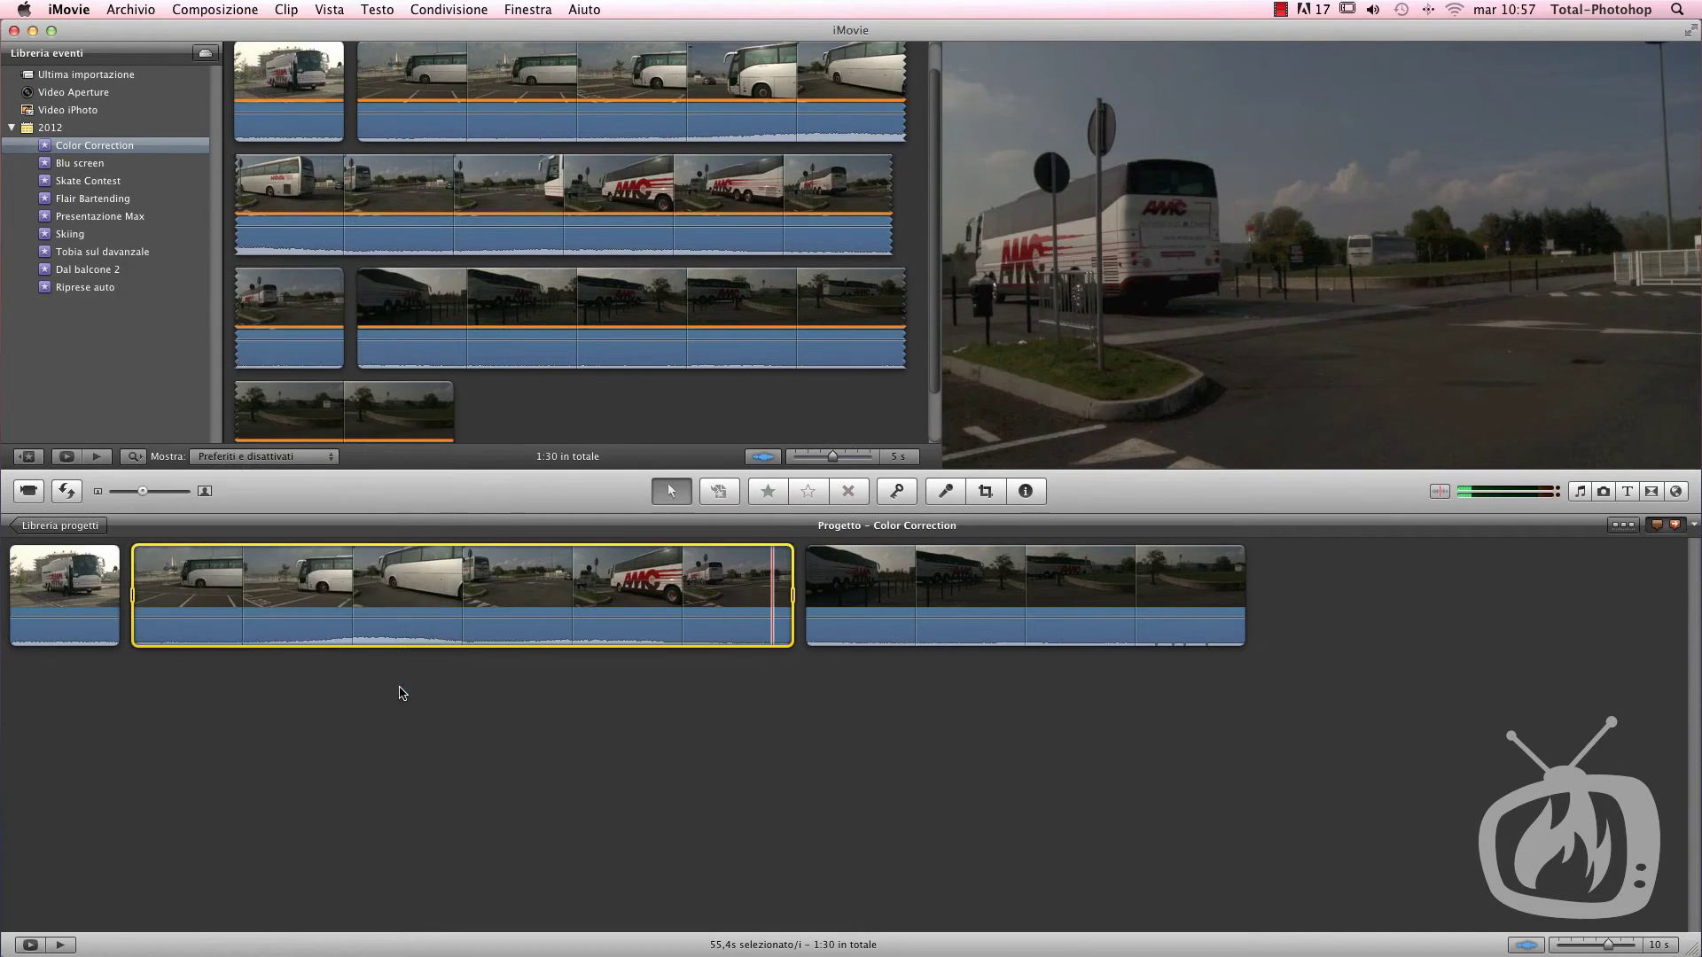
pyautogui.press('super+z')
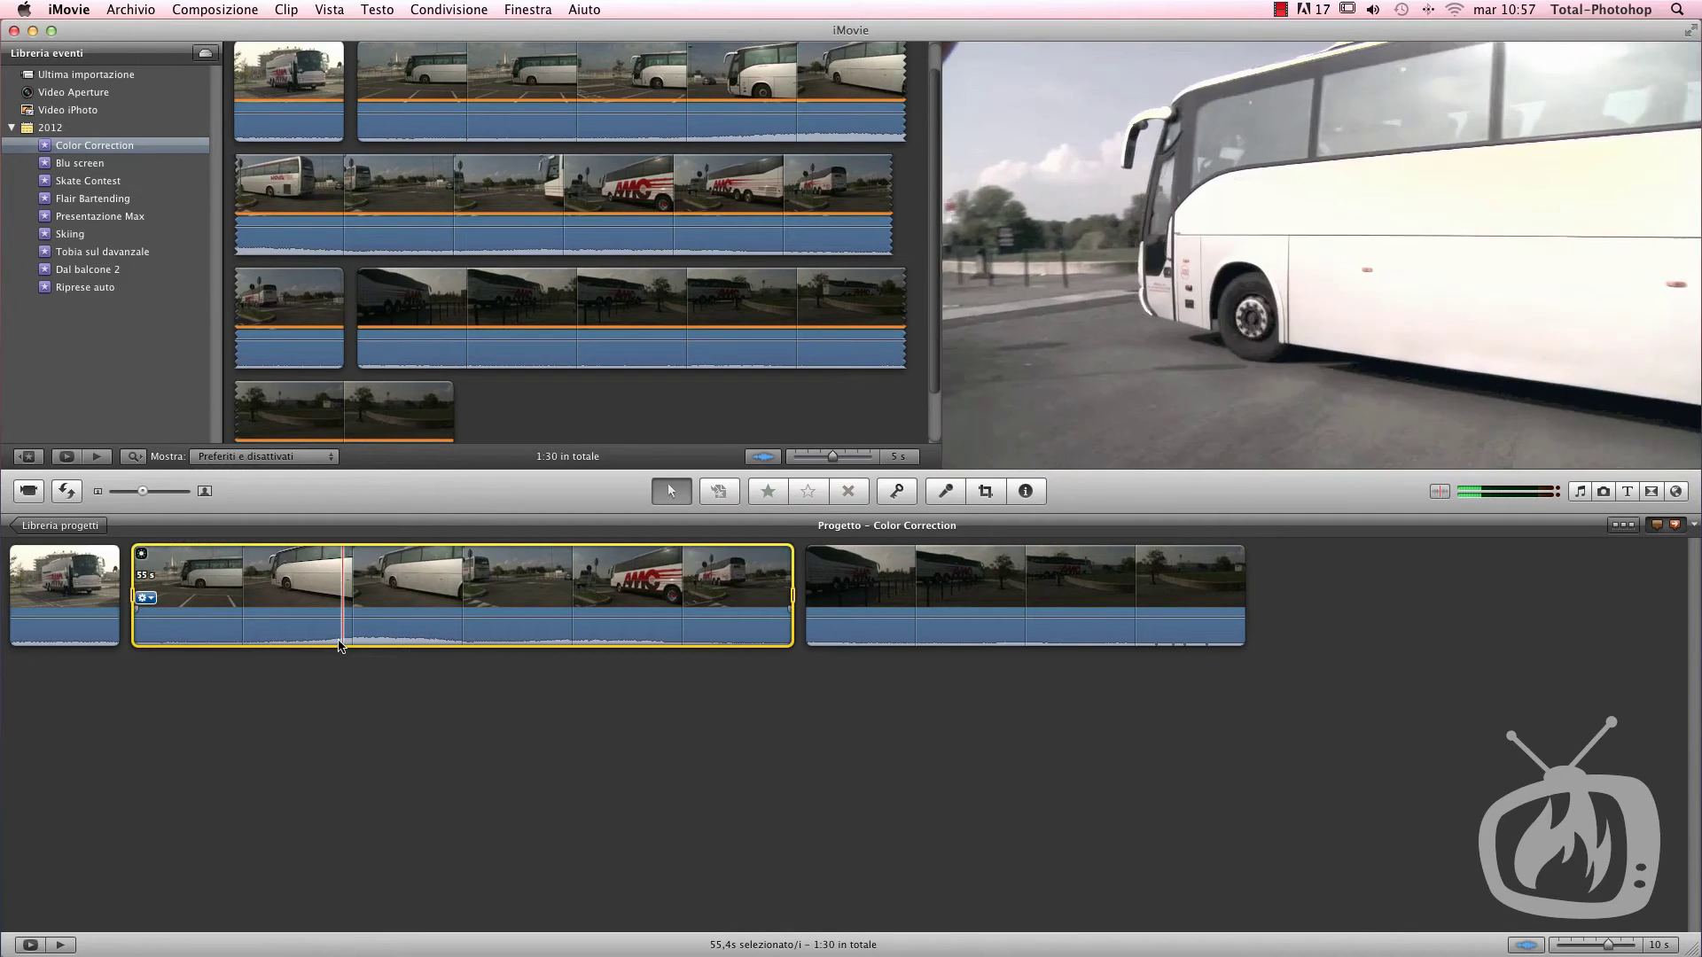
# Step: Refine the second clip's correction with brightness -1%, contrast 13%, saturation 187% and red gain 130%
pyautogui.press('v')
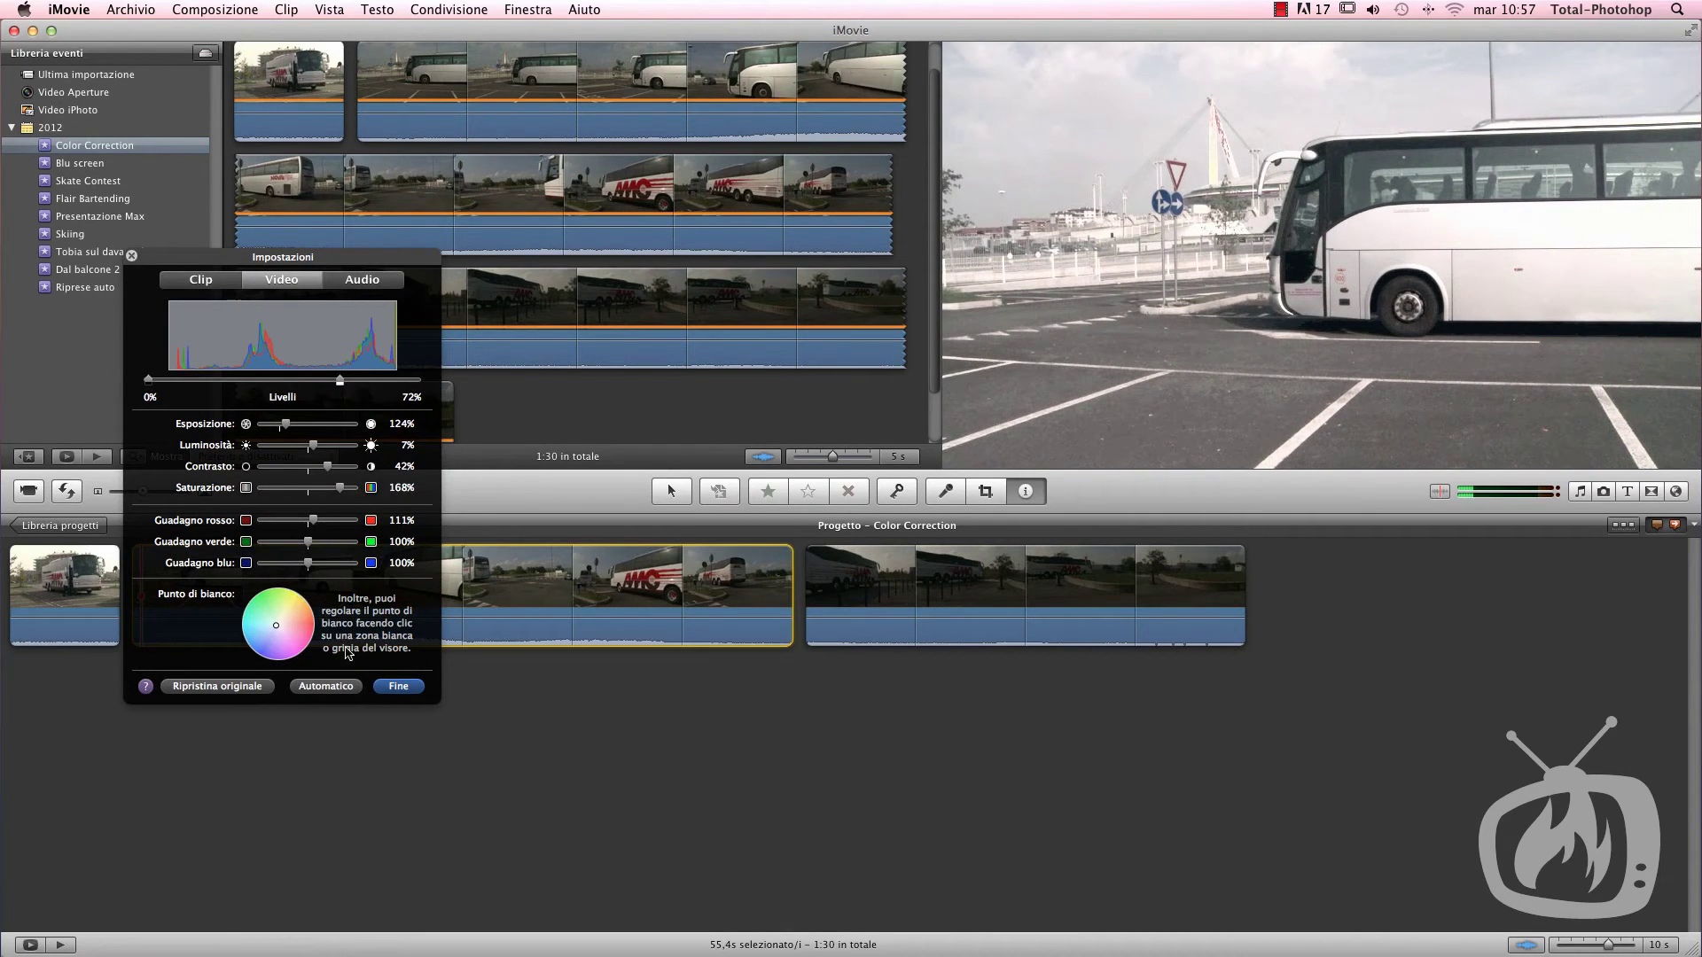
pyautogui.click(392, 690)
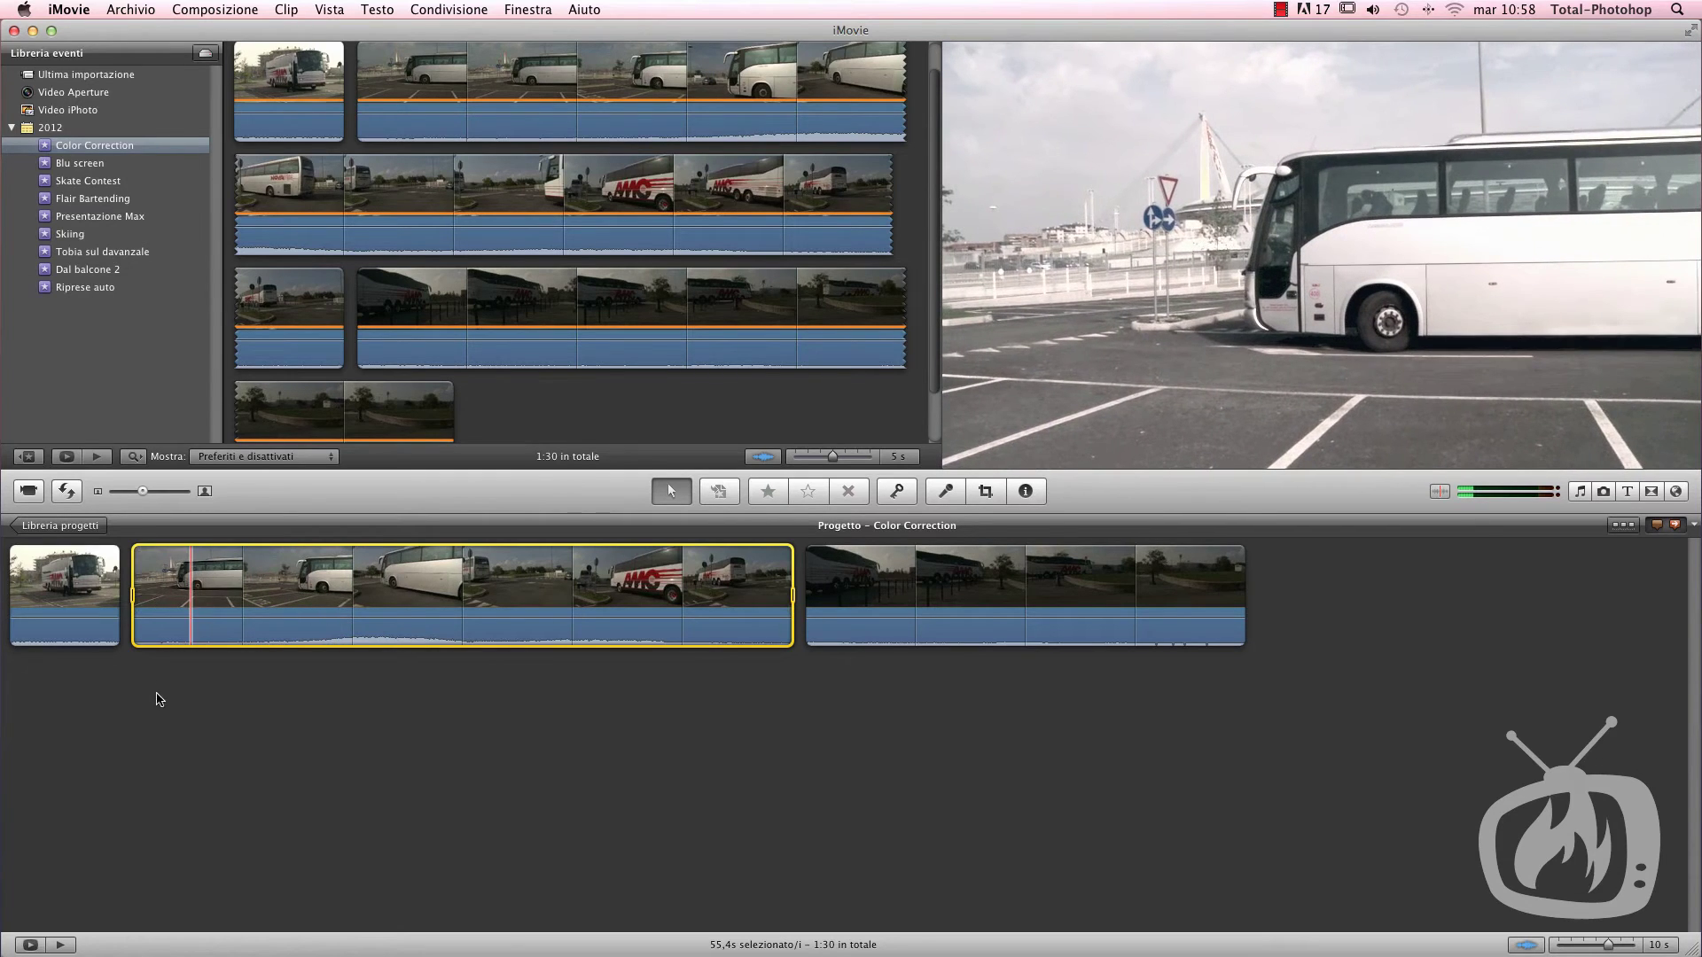
pyautogui.press('v')
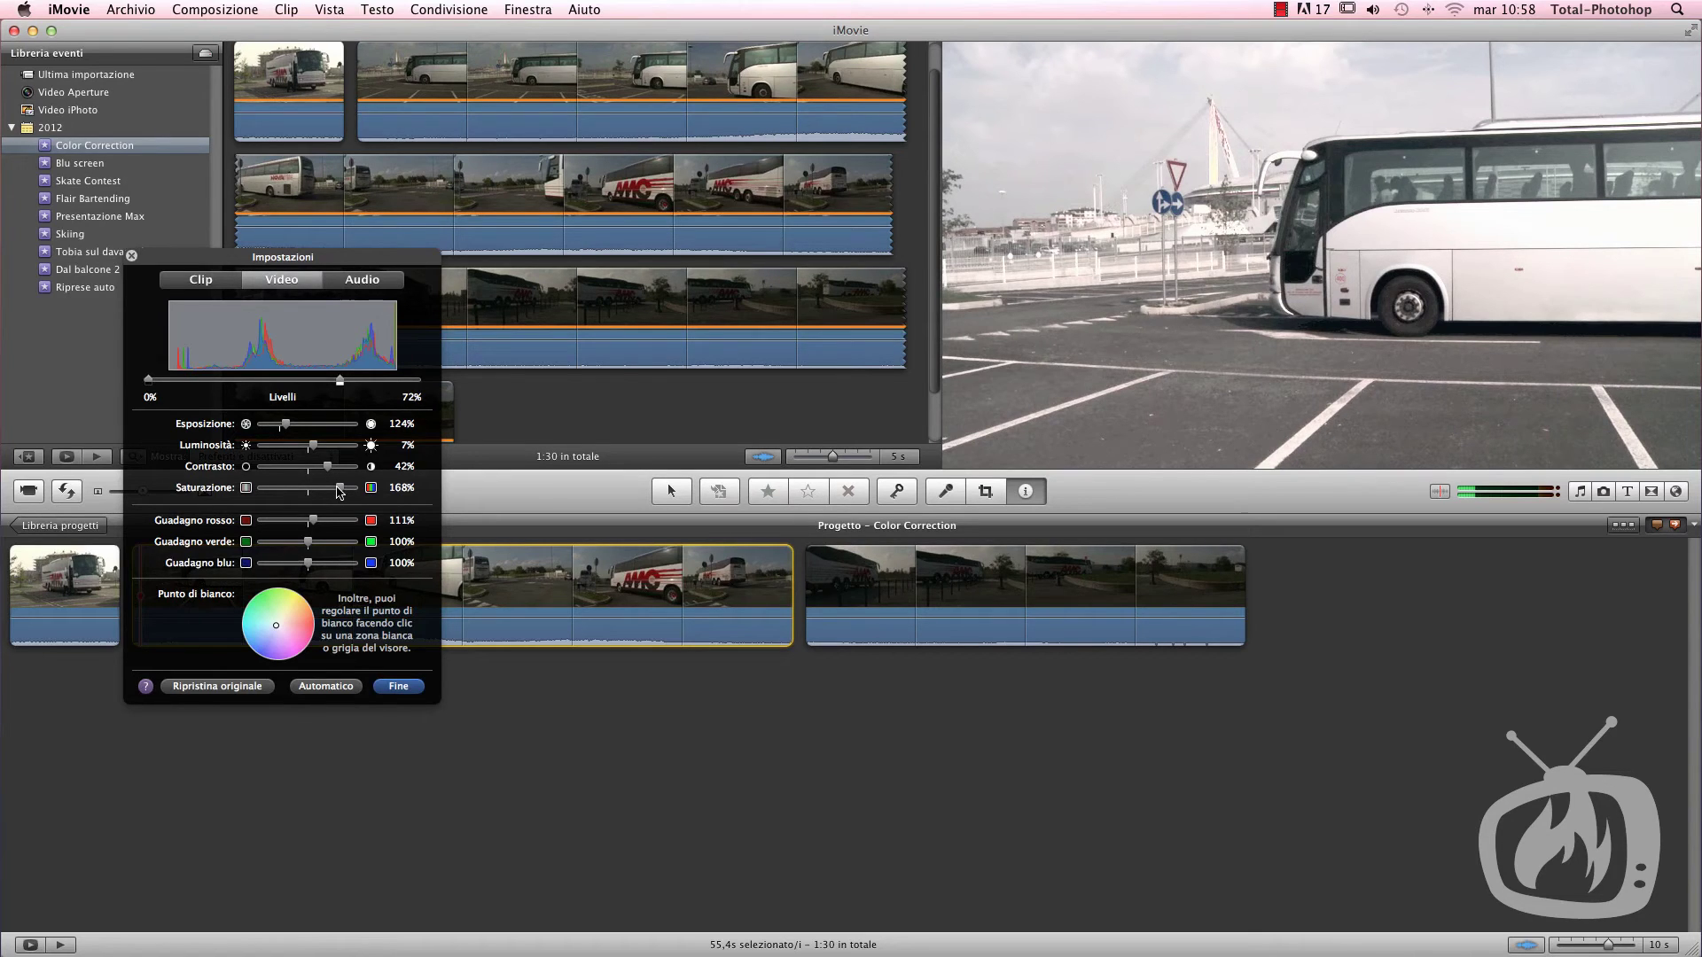
pyautogui.moveTo(313, 448); pyautogui.dragTo(309, 452)
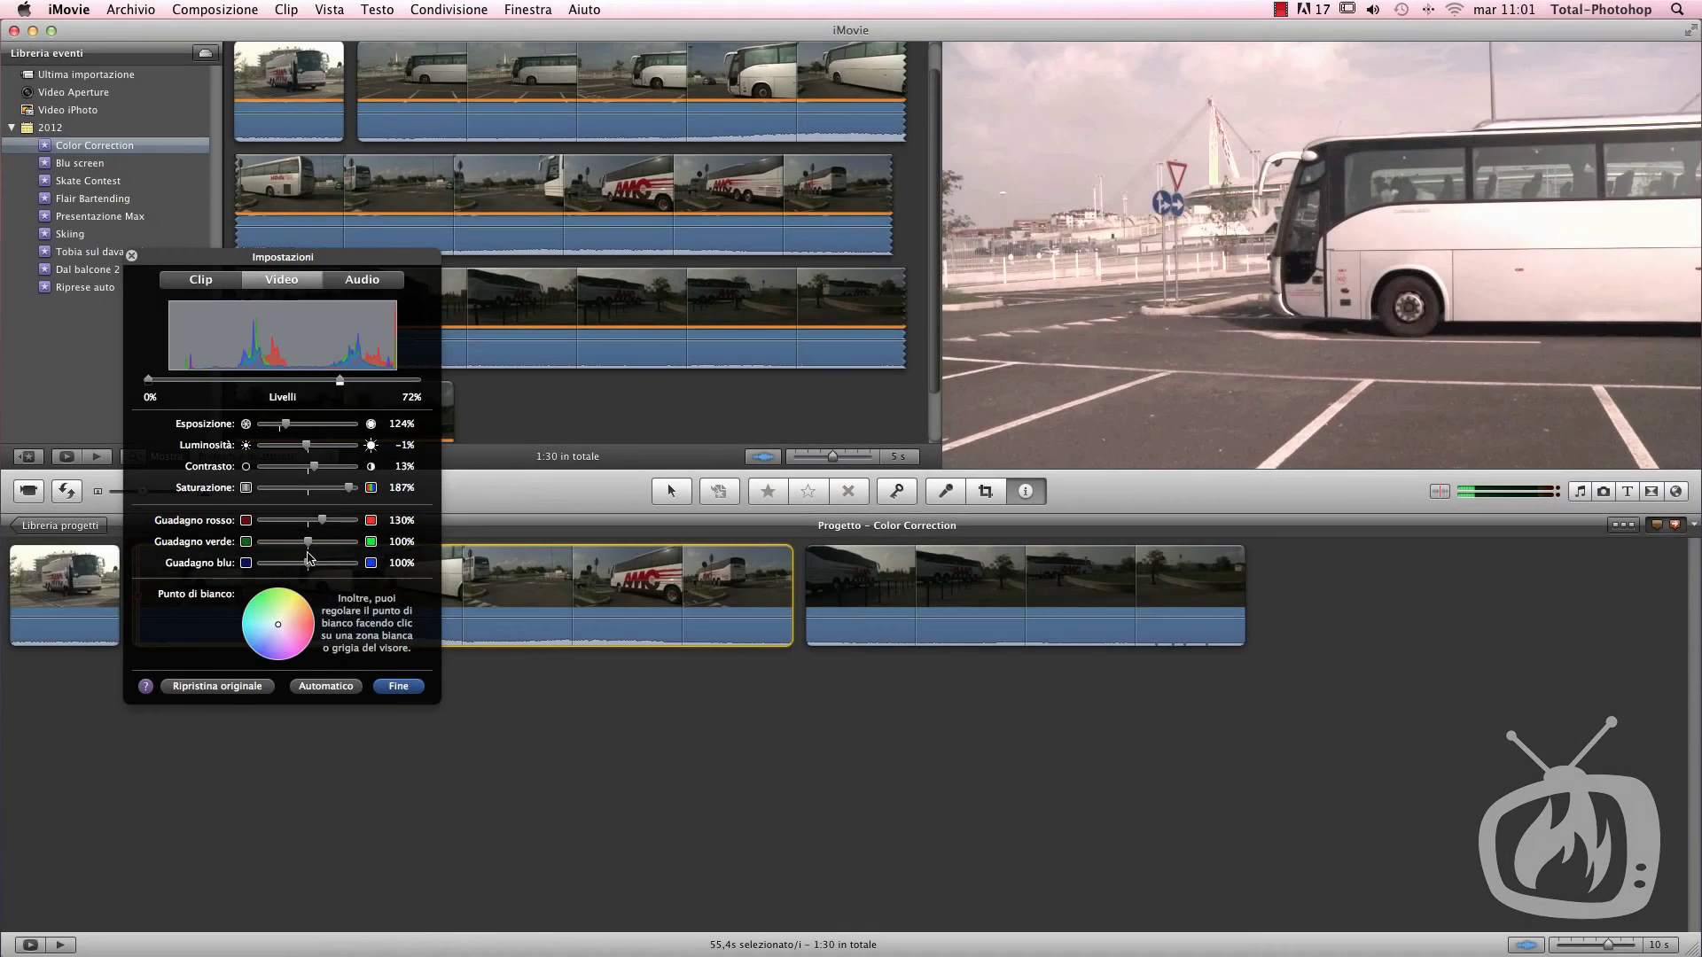
pyautogui.click(396, 686)
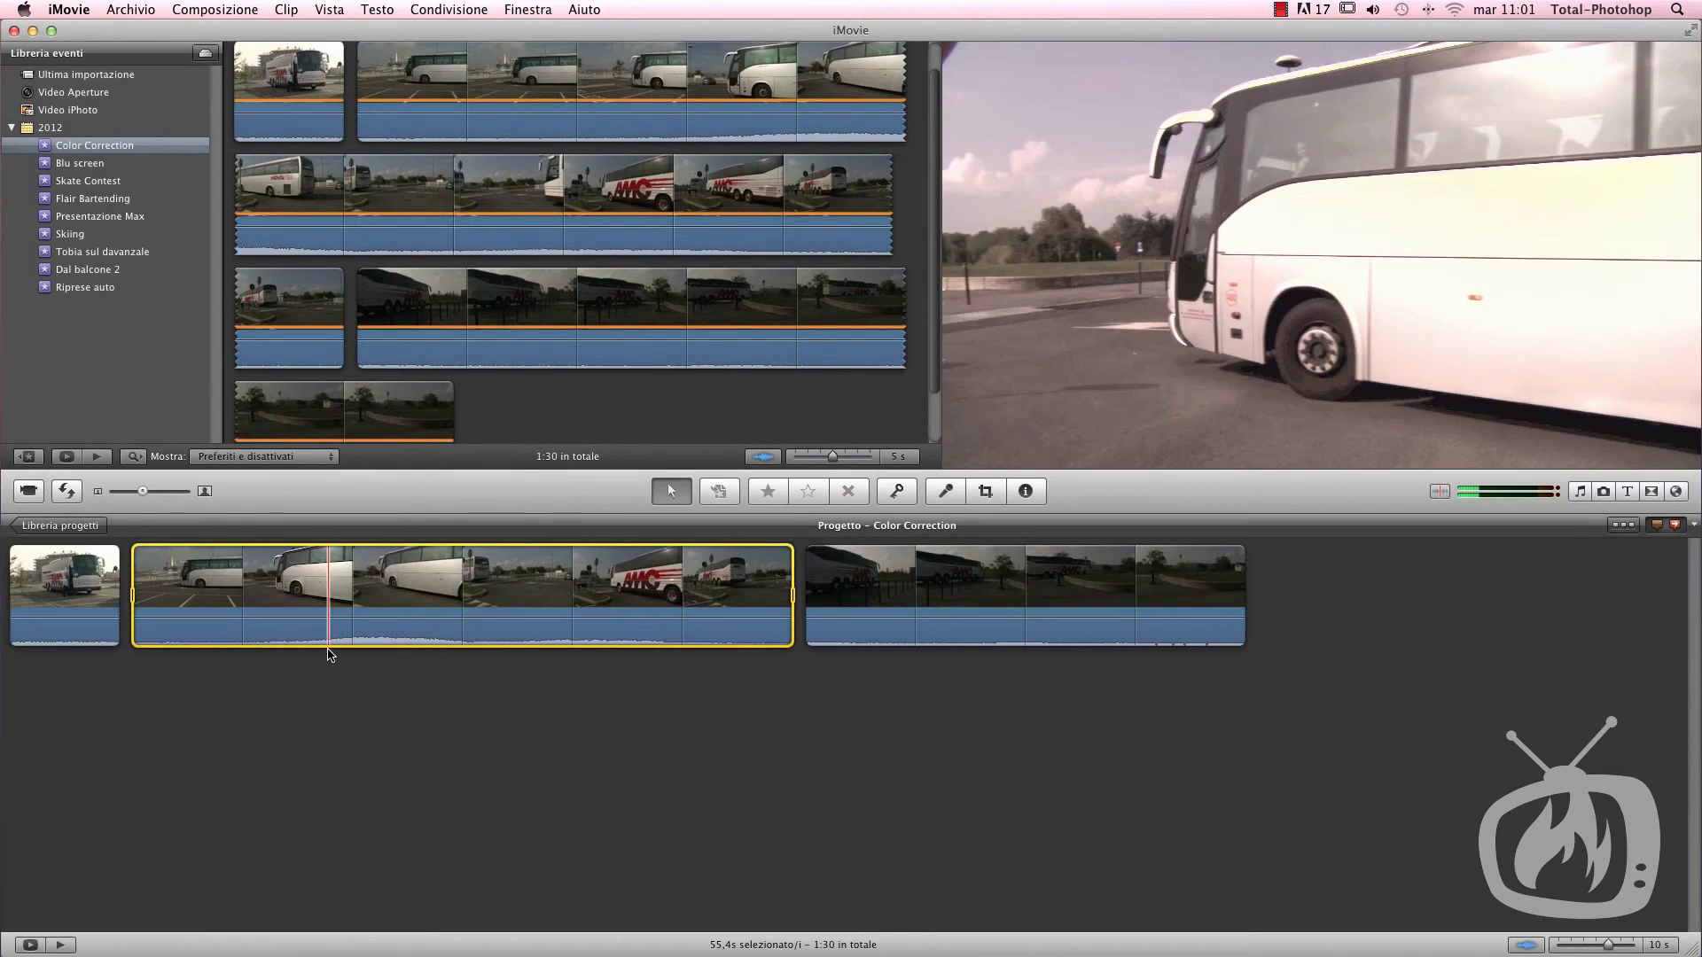
# Step: Copy the corrected second clip and paste only its video adjustments onto the third clip
pyautogui.moveTo(39, 602)
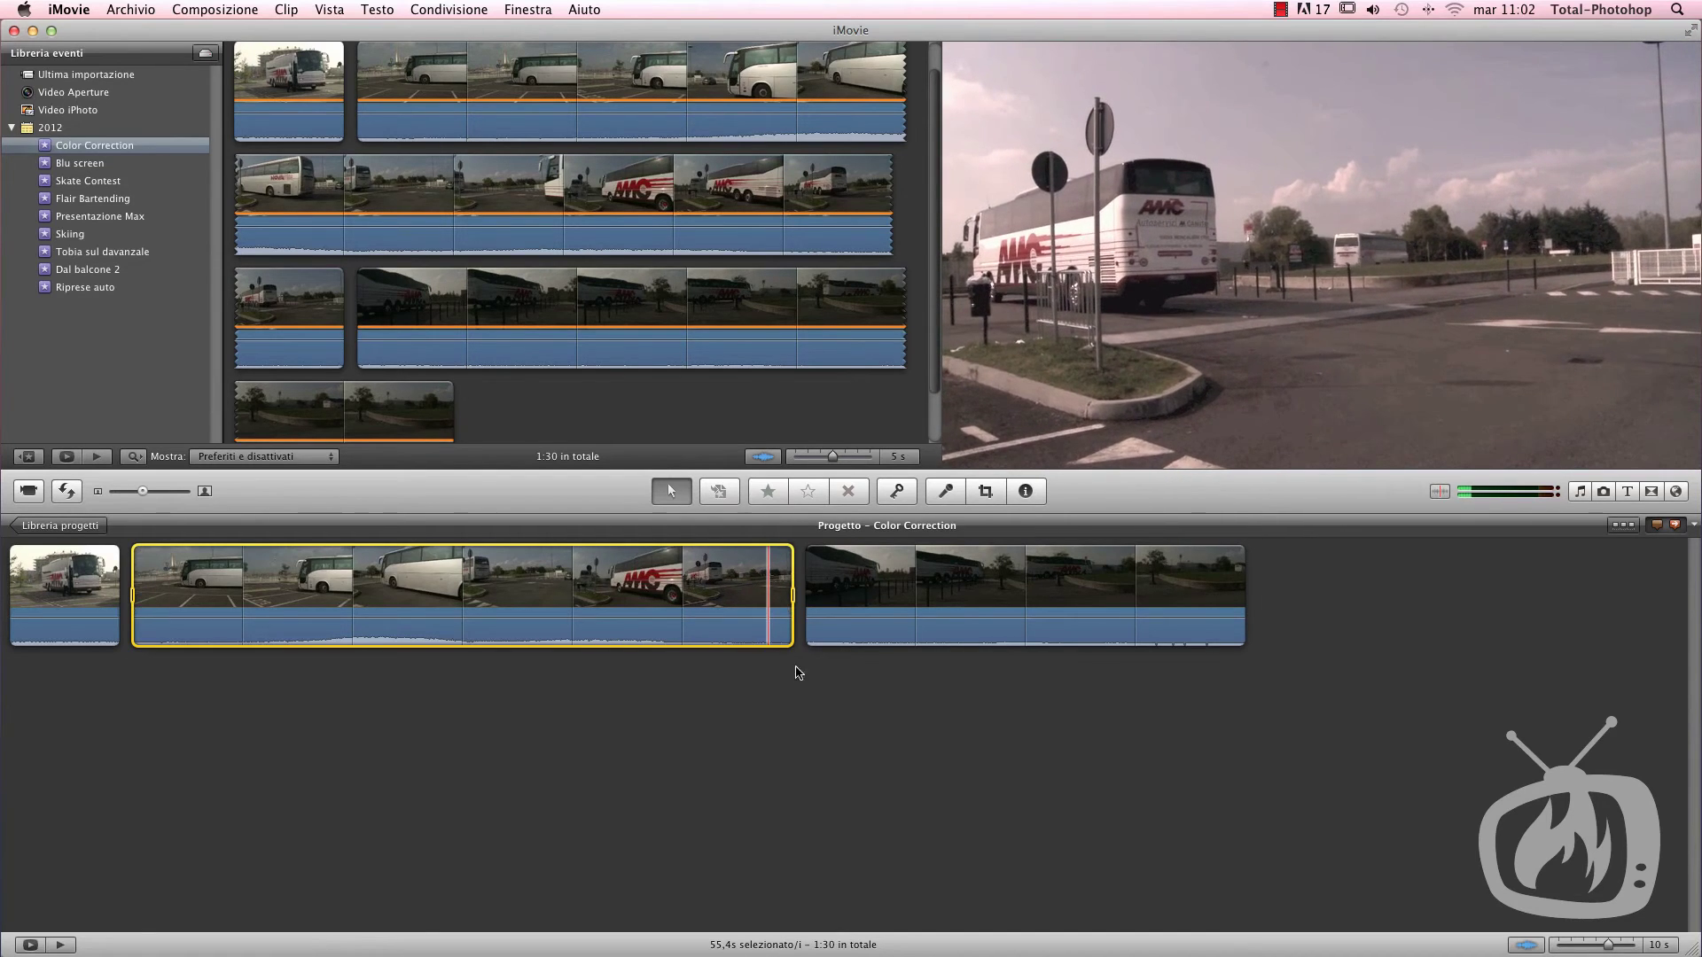
pyautogui.click(865, 600)
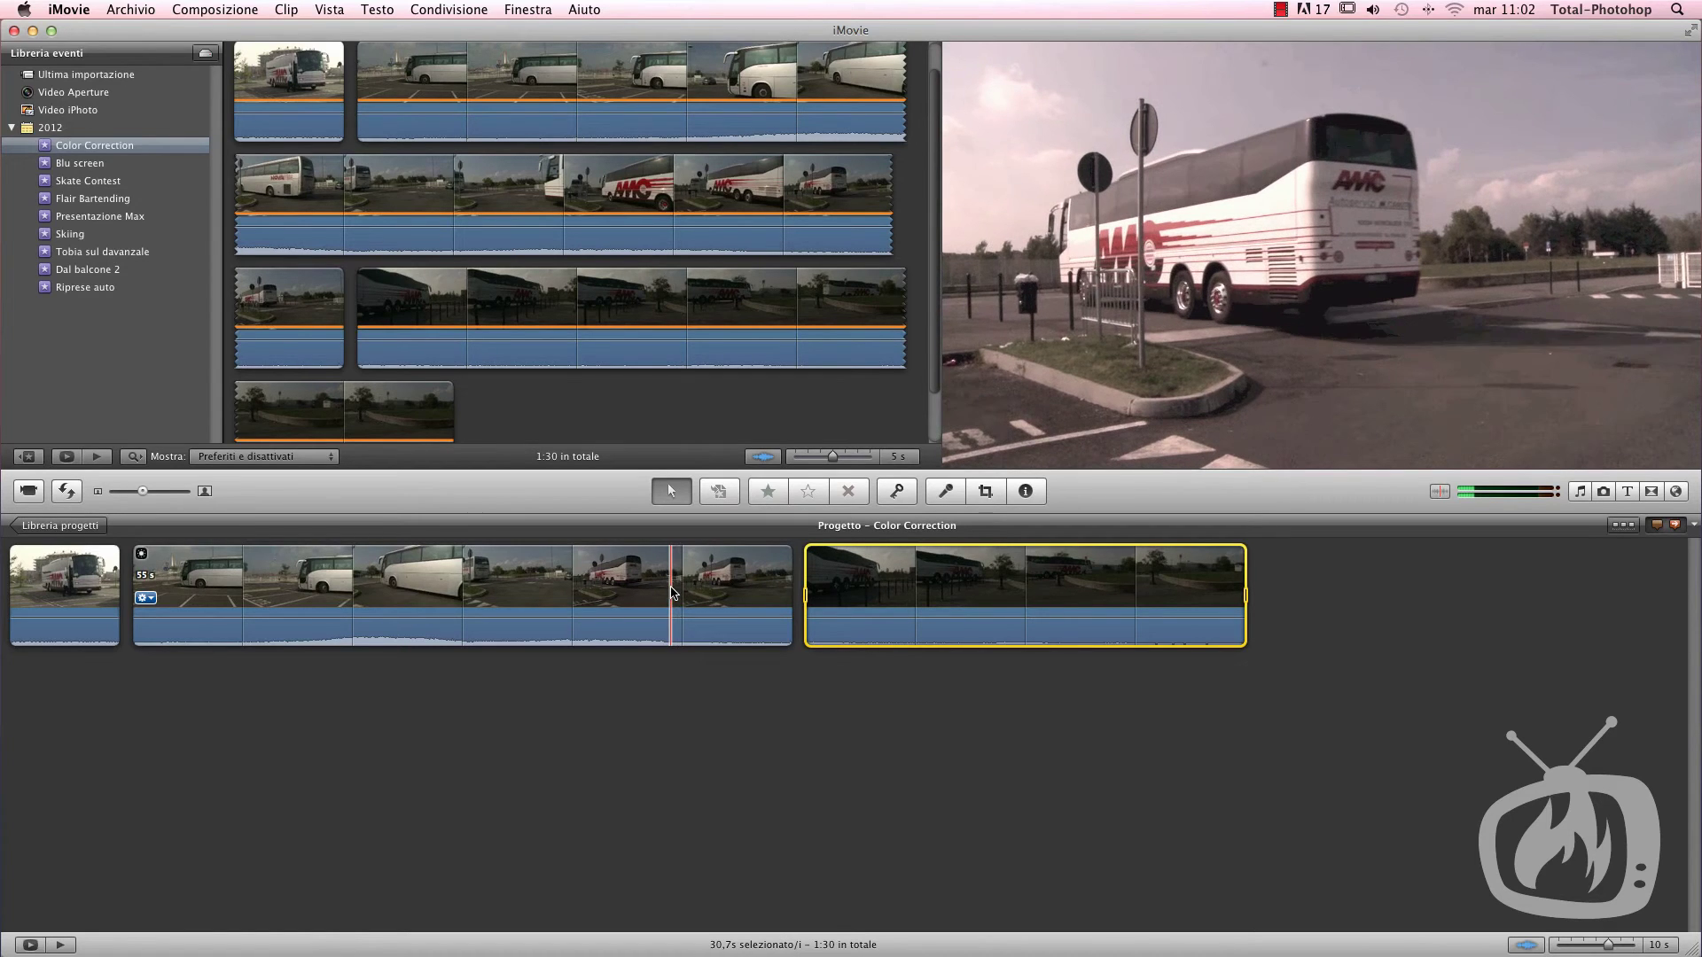
pyautogui.click(672, 592)
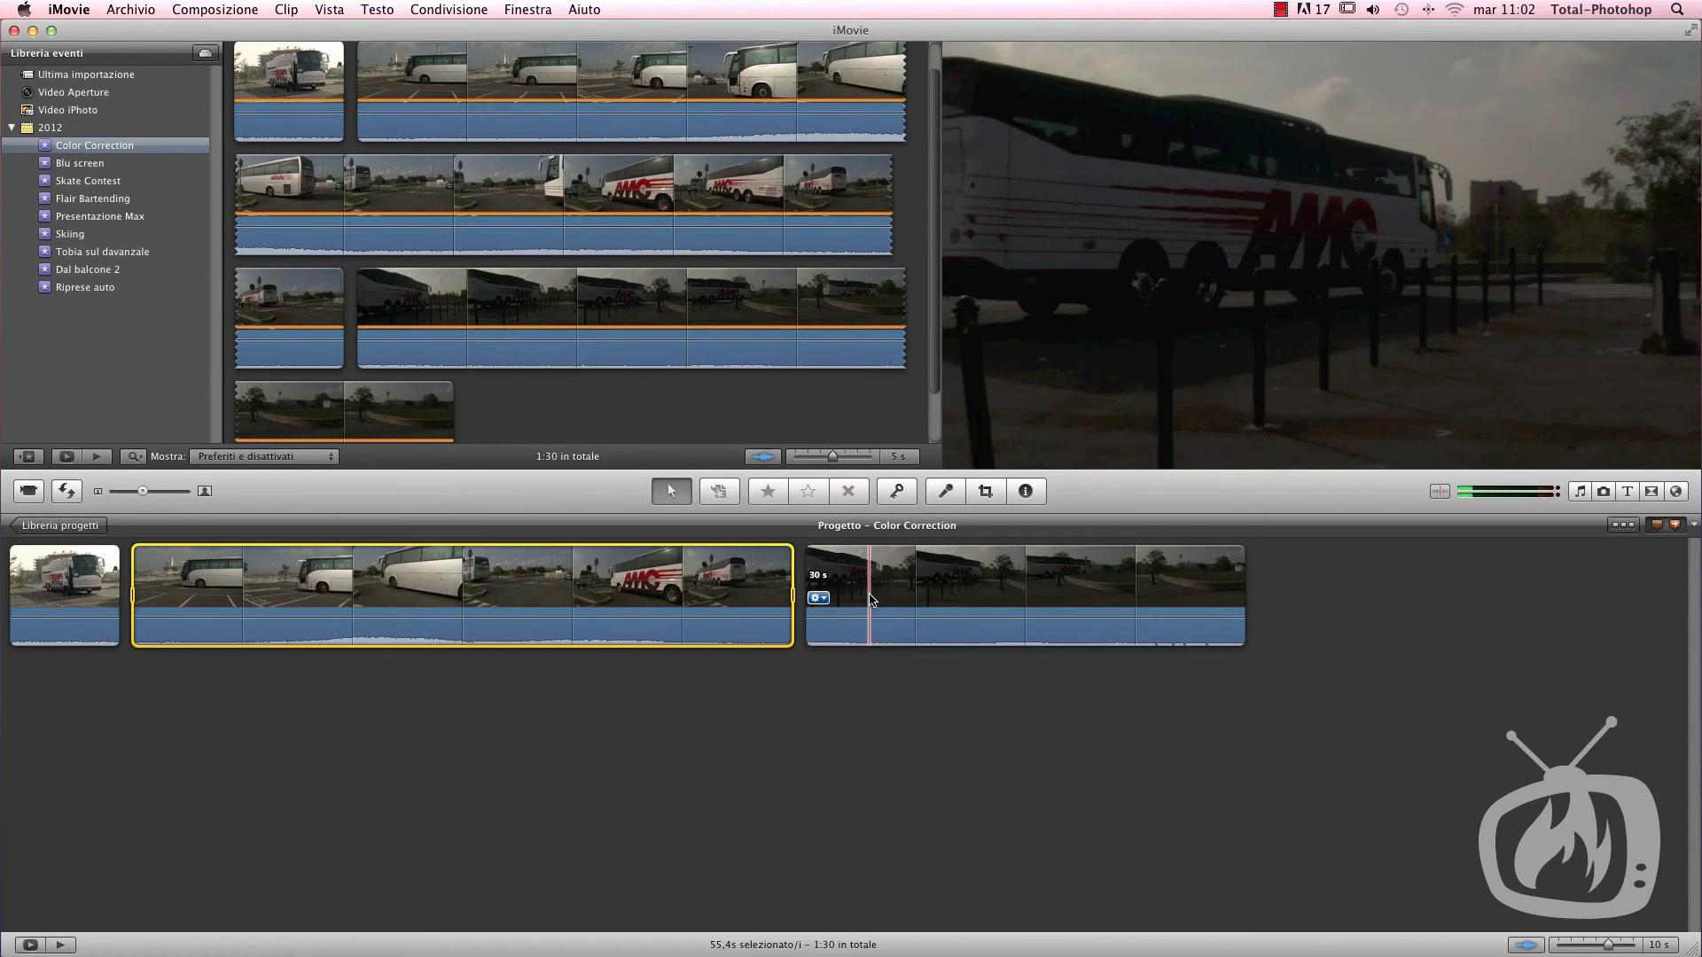
pyautogui.click(877, 596)
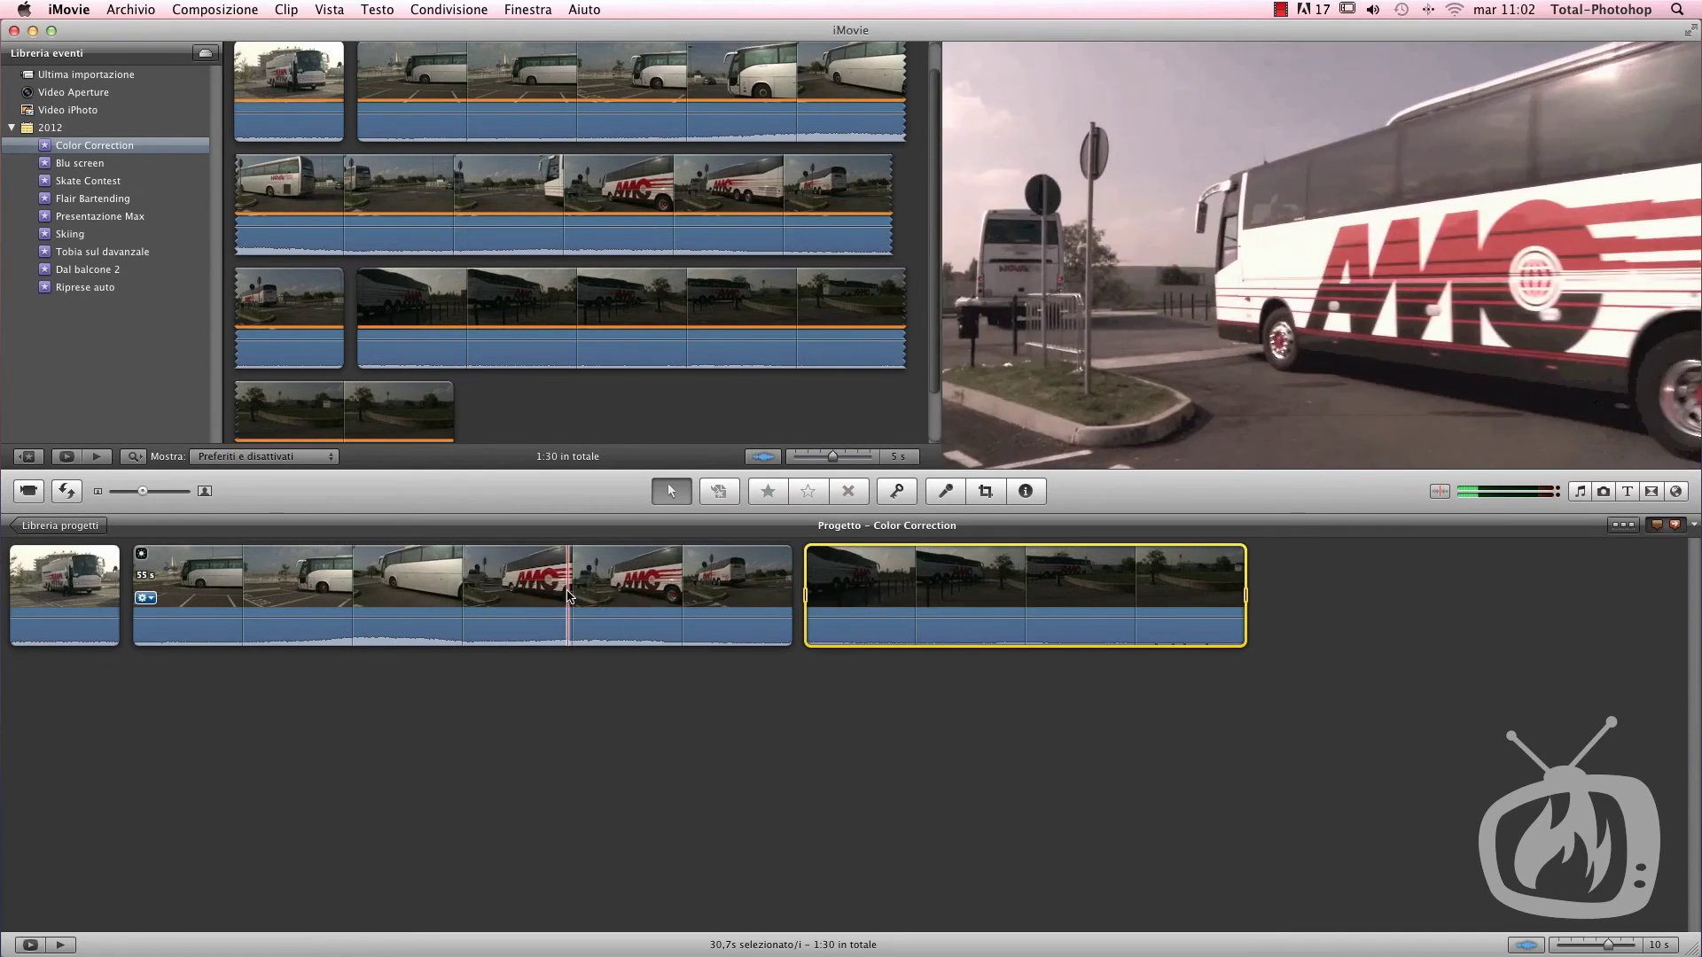
pyautogui.click(569, 596)
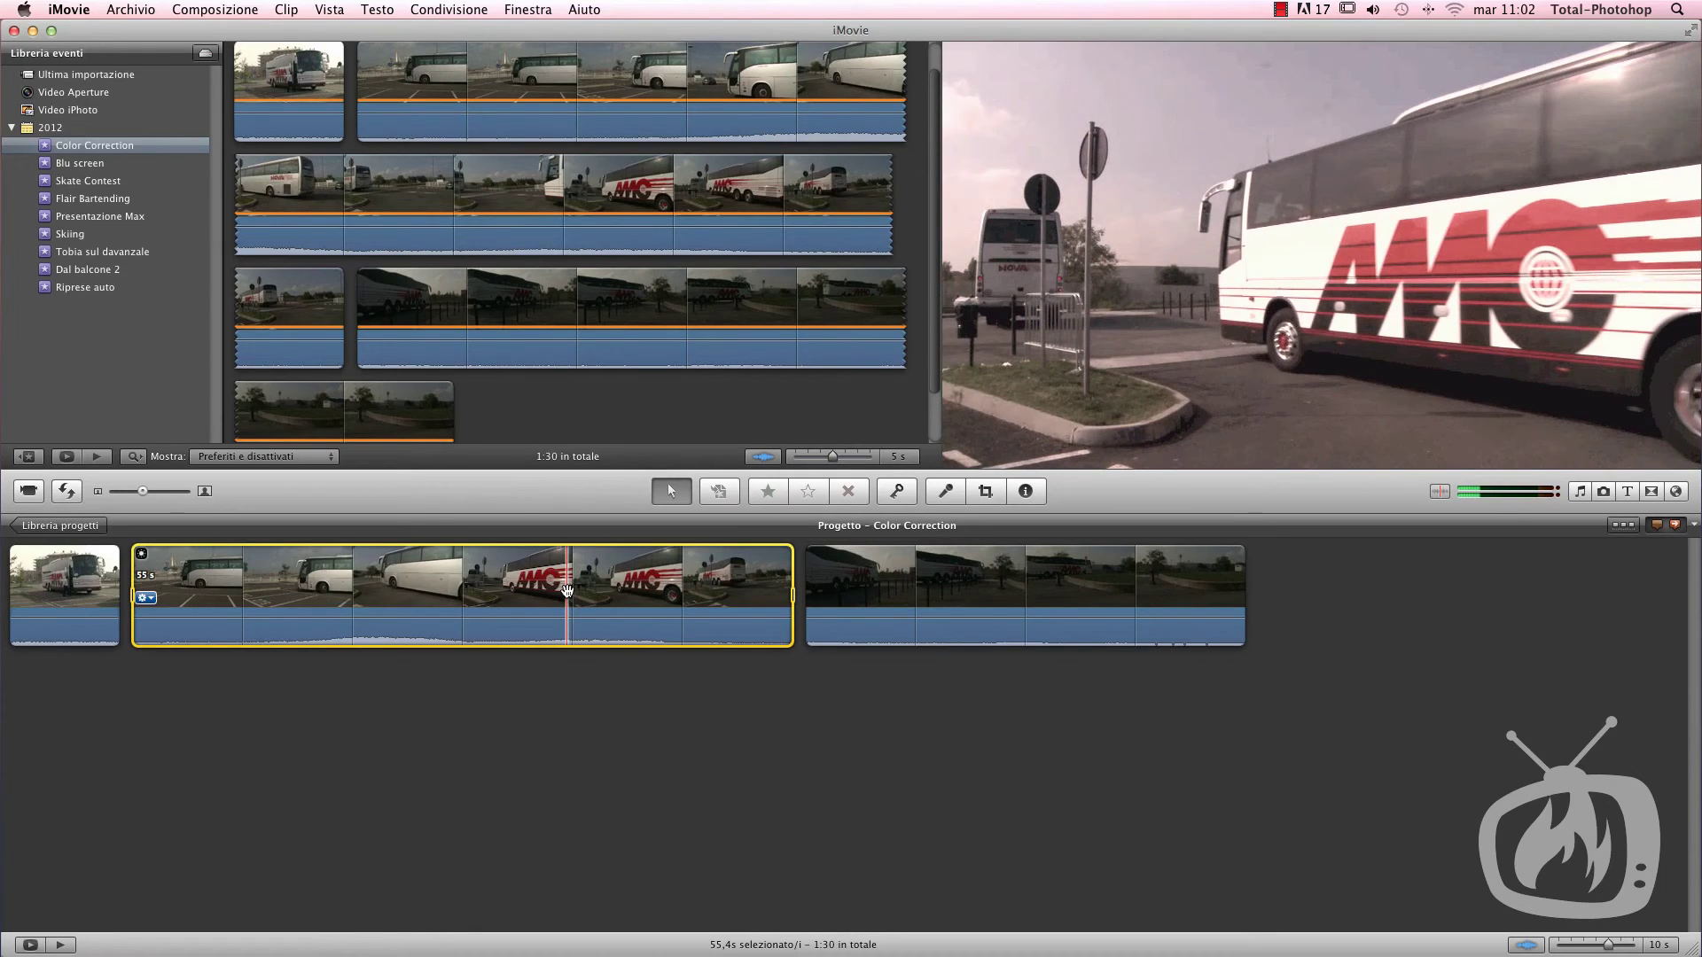
pyautogui.click(900, 607)
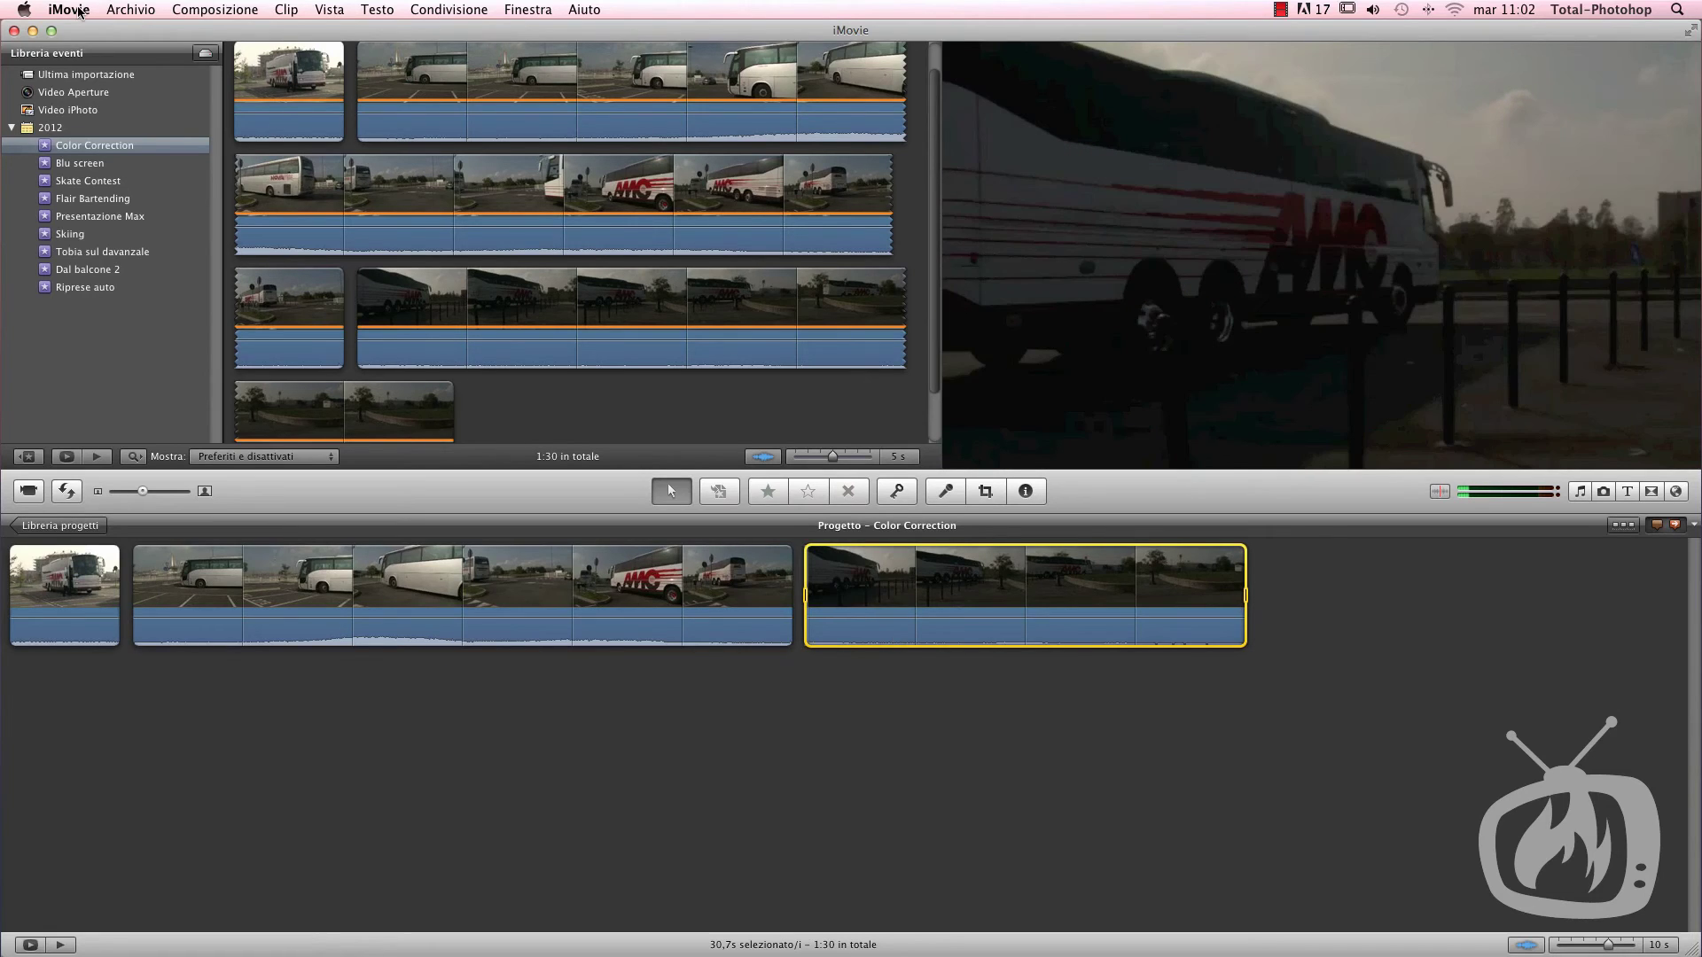
pyautogui.click(196, 10)
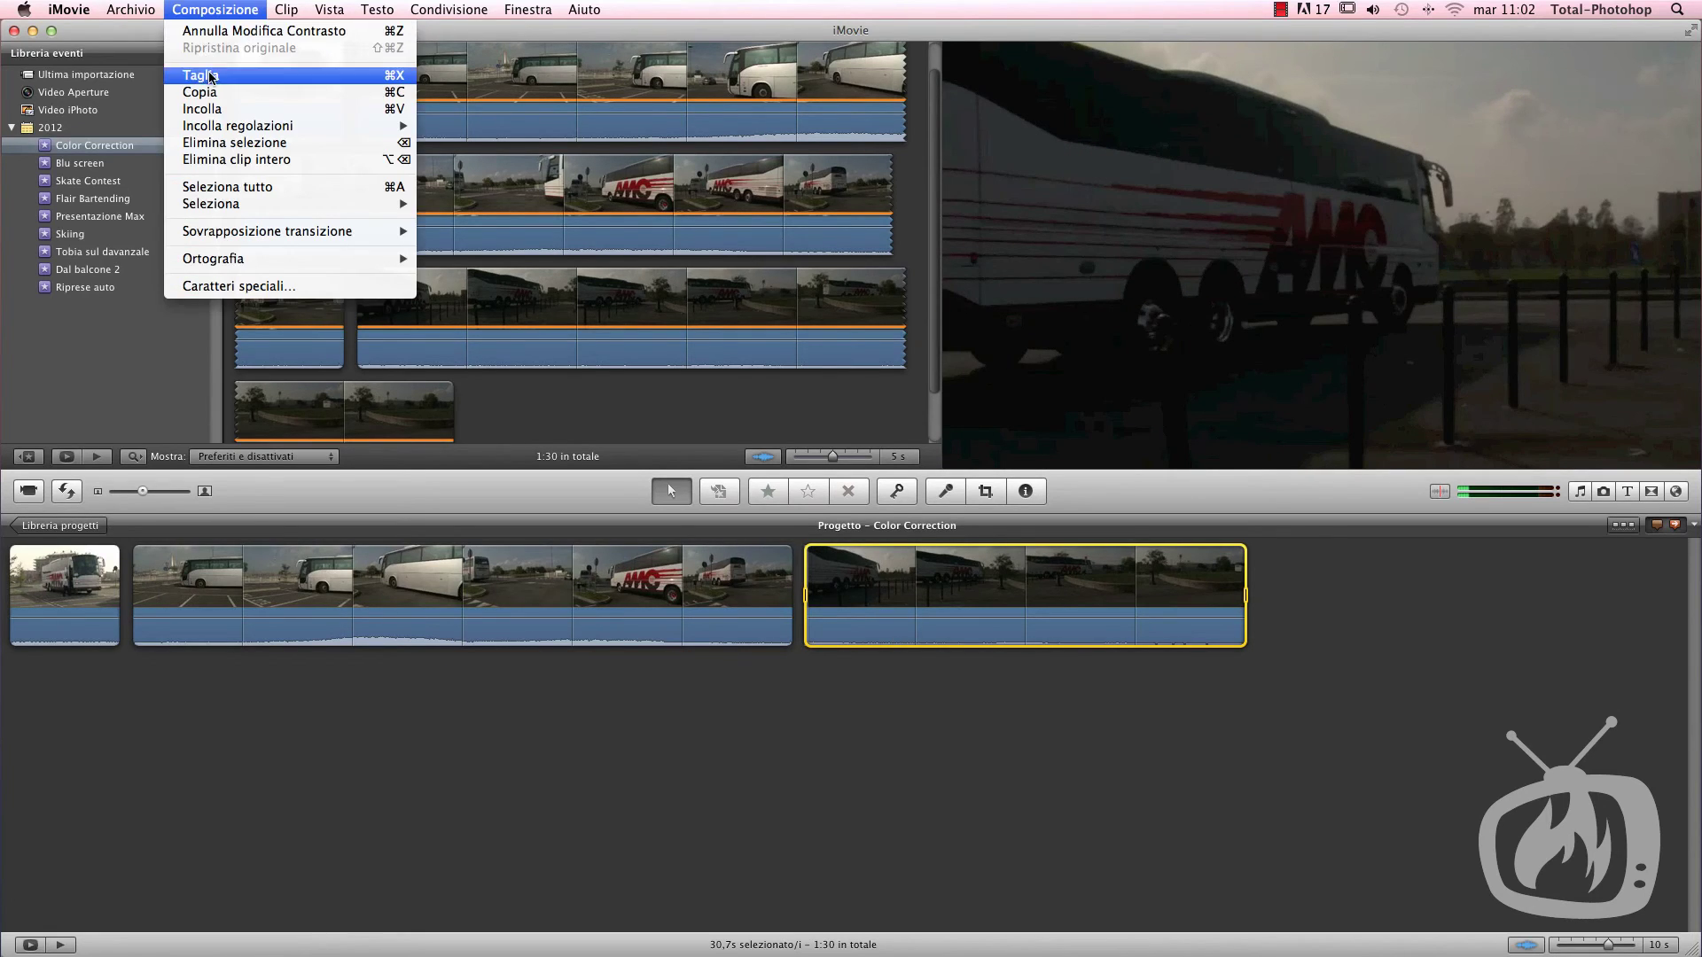
pyautogui.moveTo(211, 125)
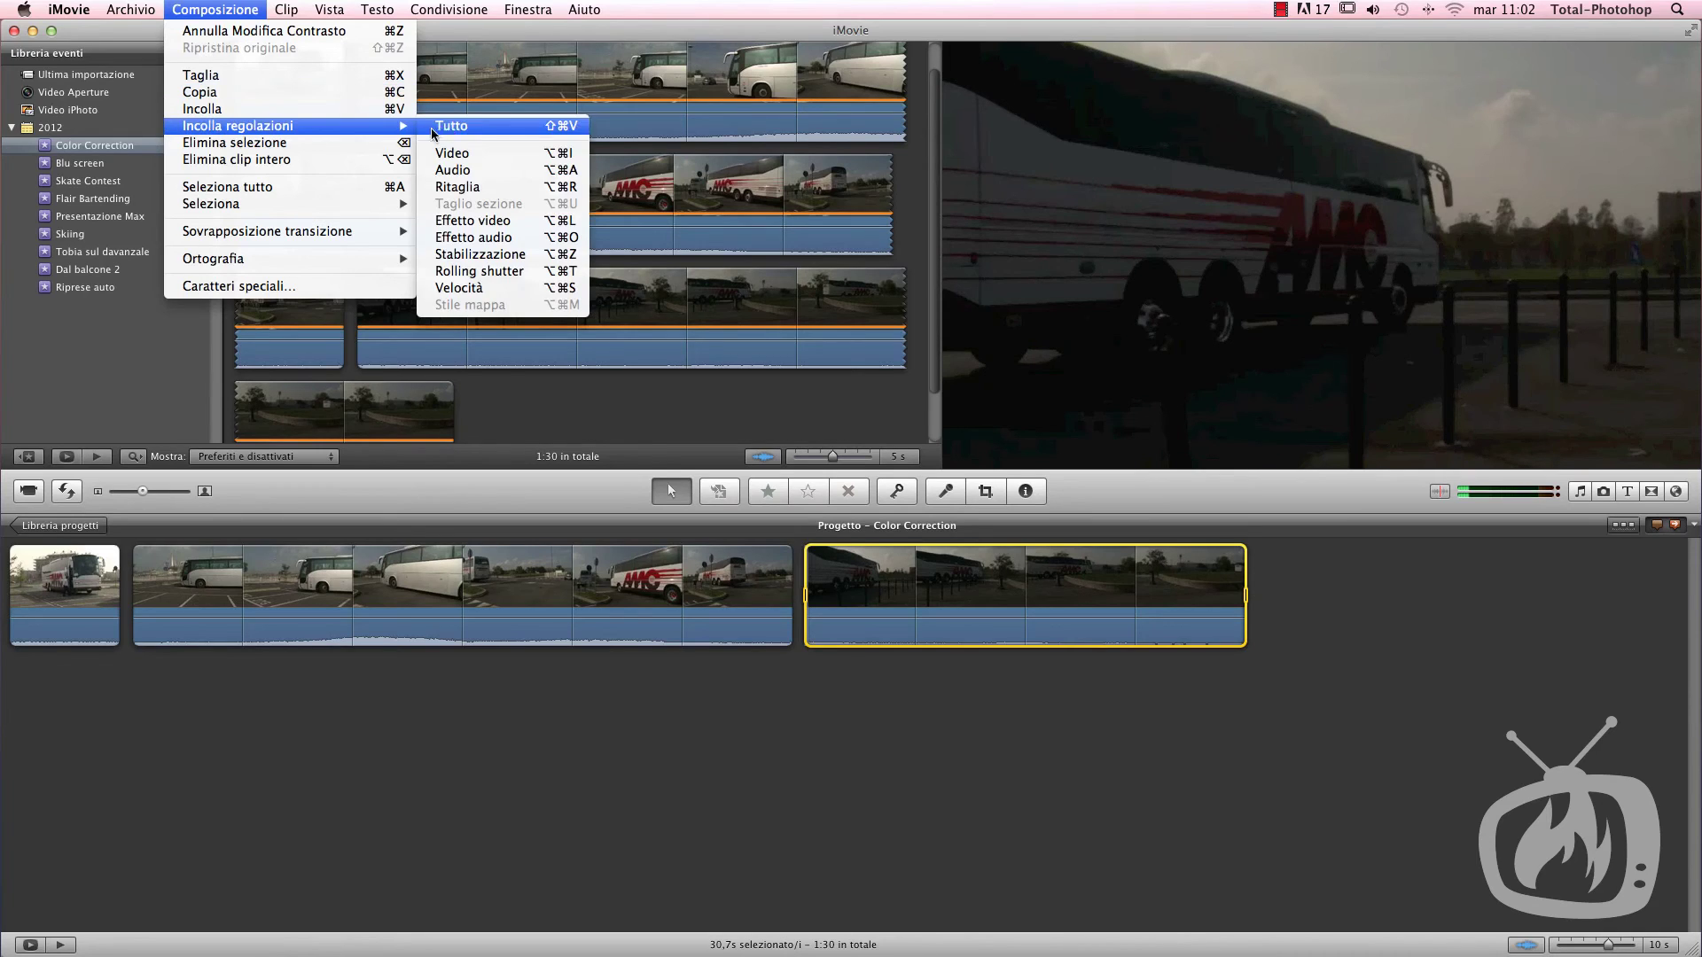
pyautogui.click(483, 153)
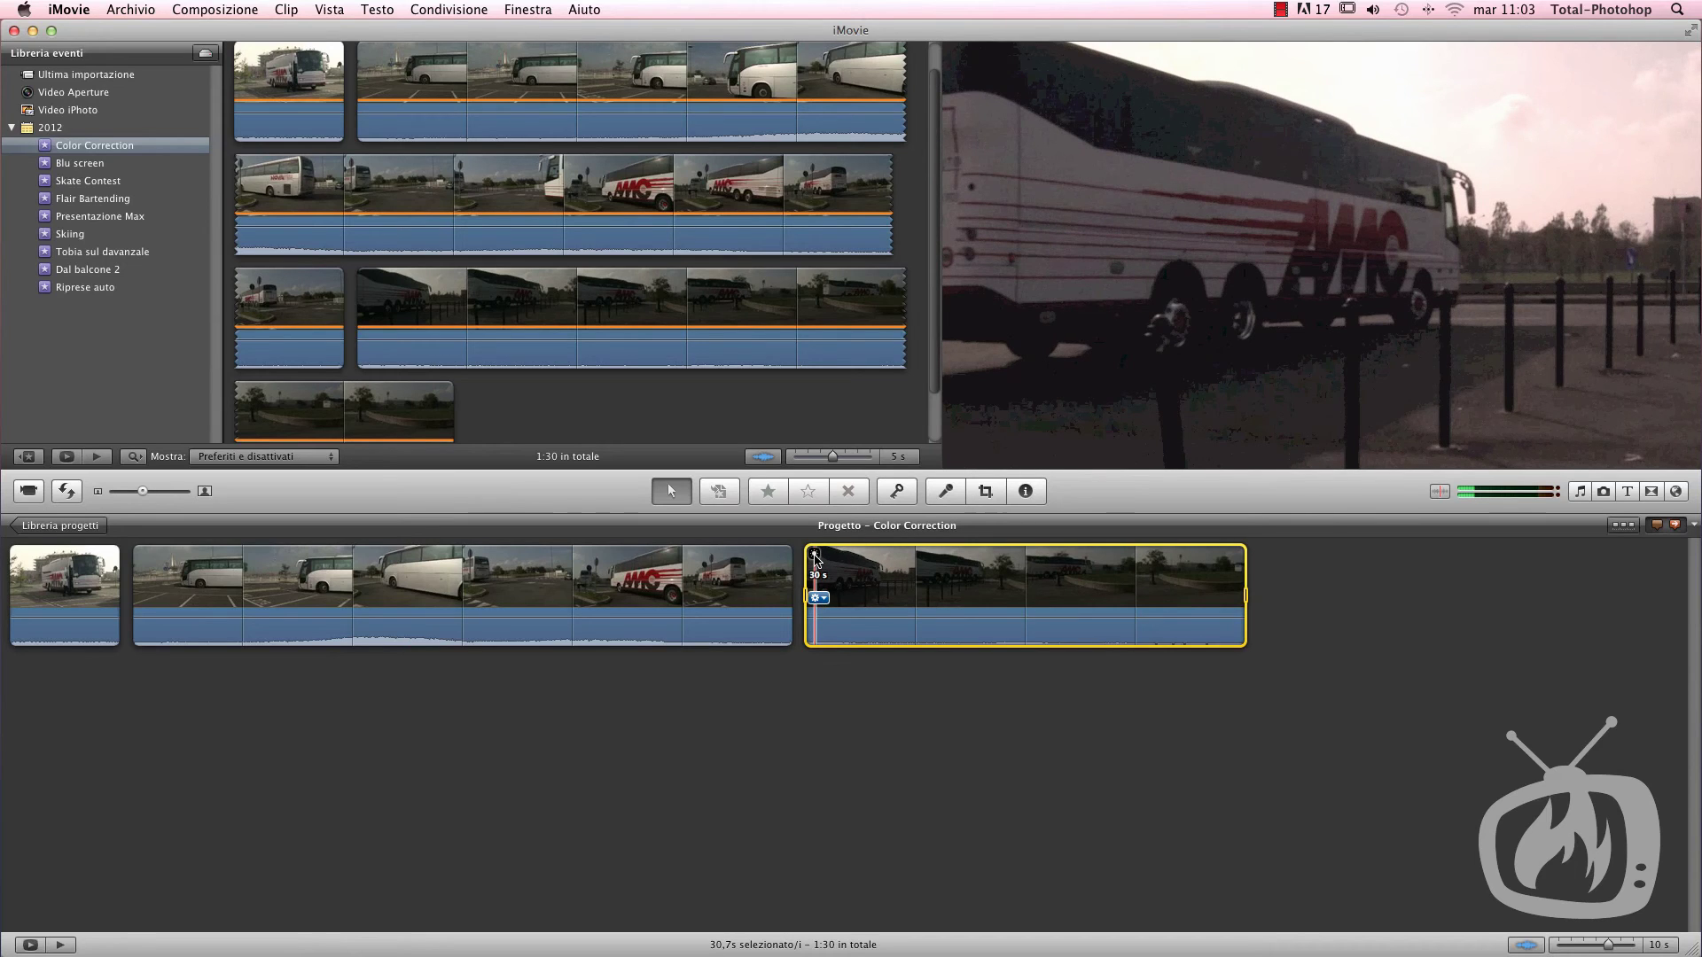
# Step: Adjust the third clip's exposure to 167% and white level to 76%, reduce its saturation, and deselect the clip
pyautogui.press('v')
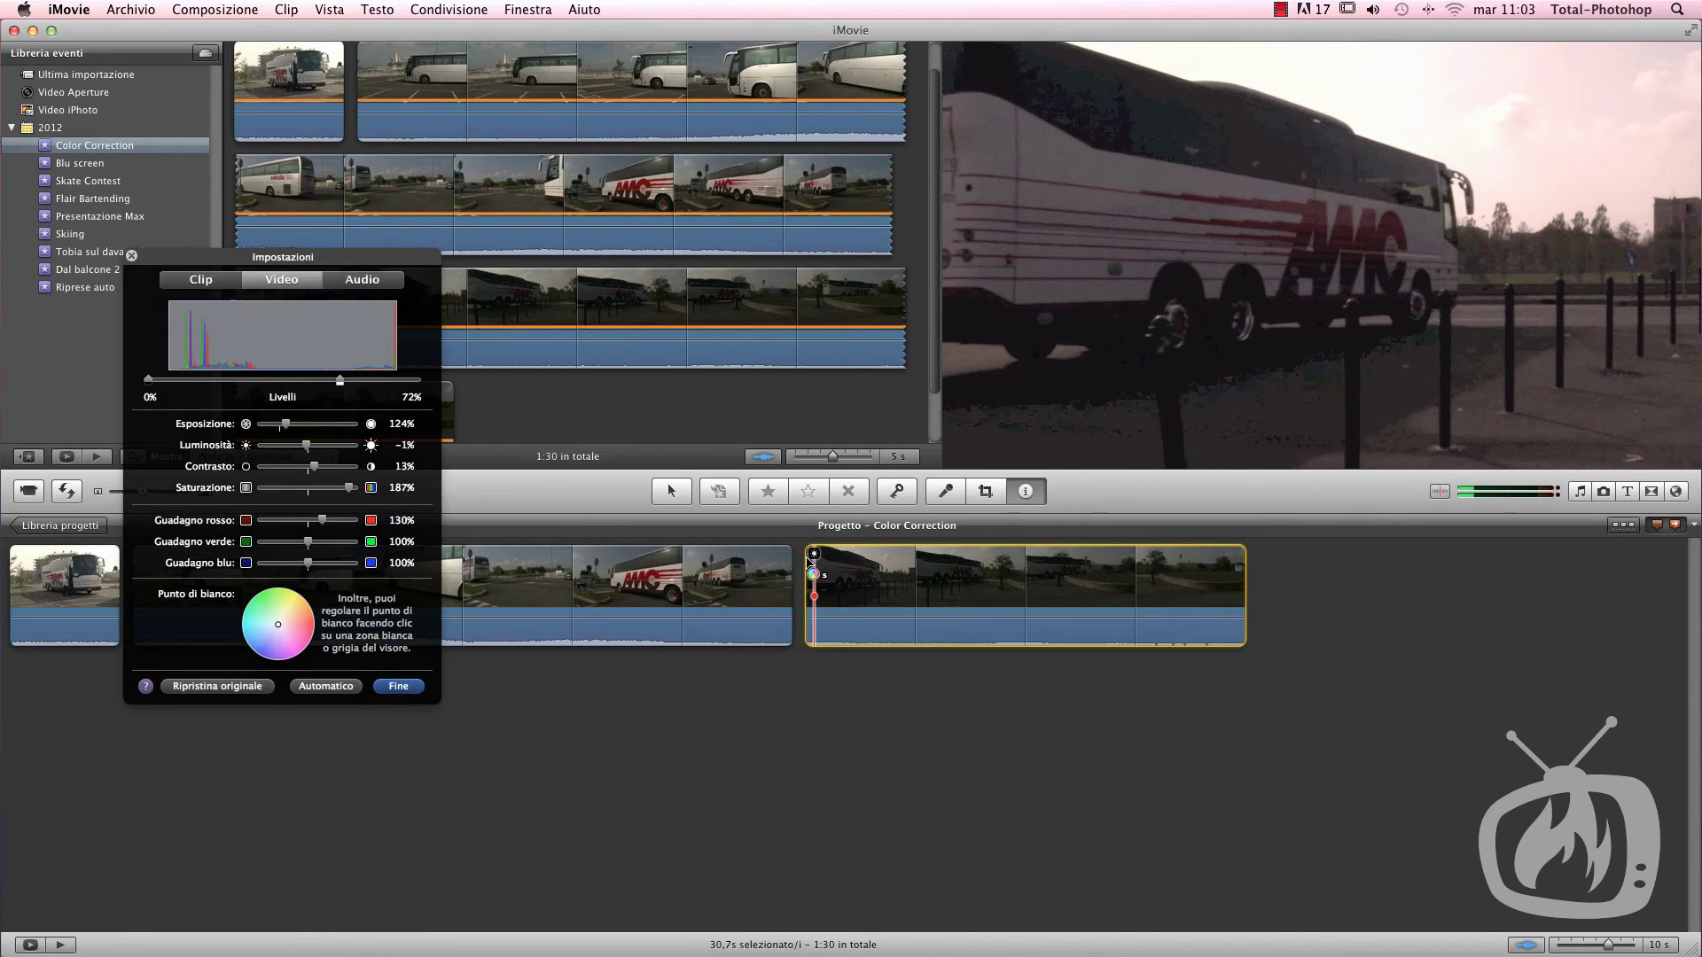
pyautogui.moveTo(325, 264); pyautogui.dragTo(678, 312)
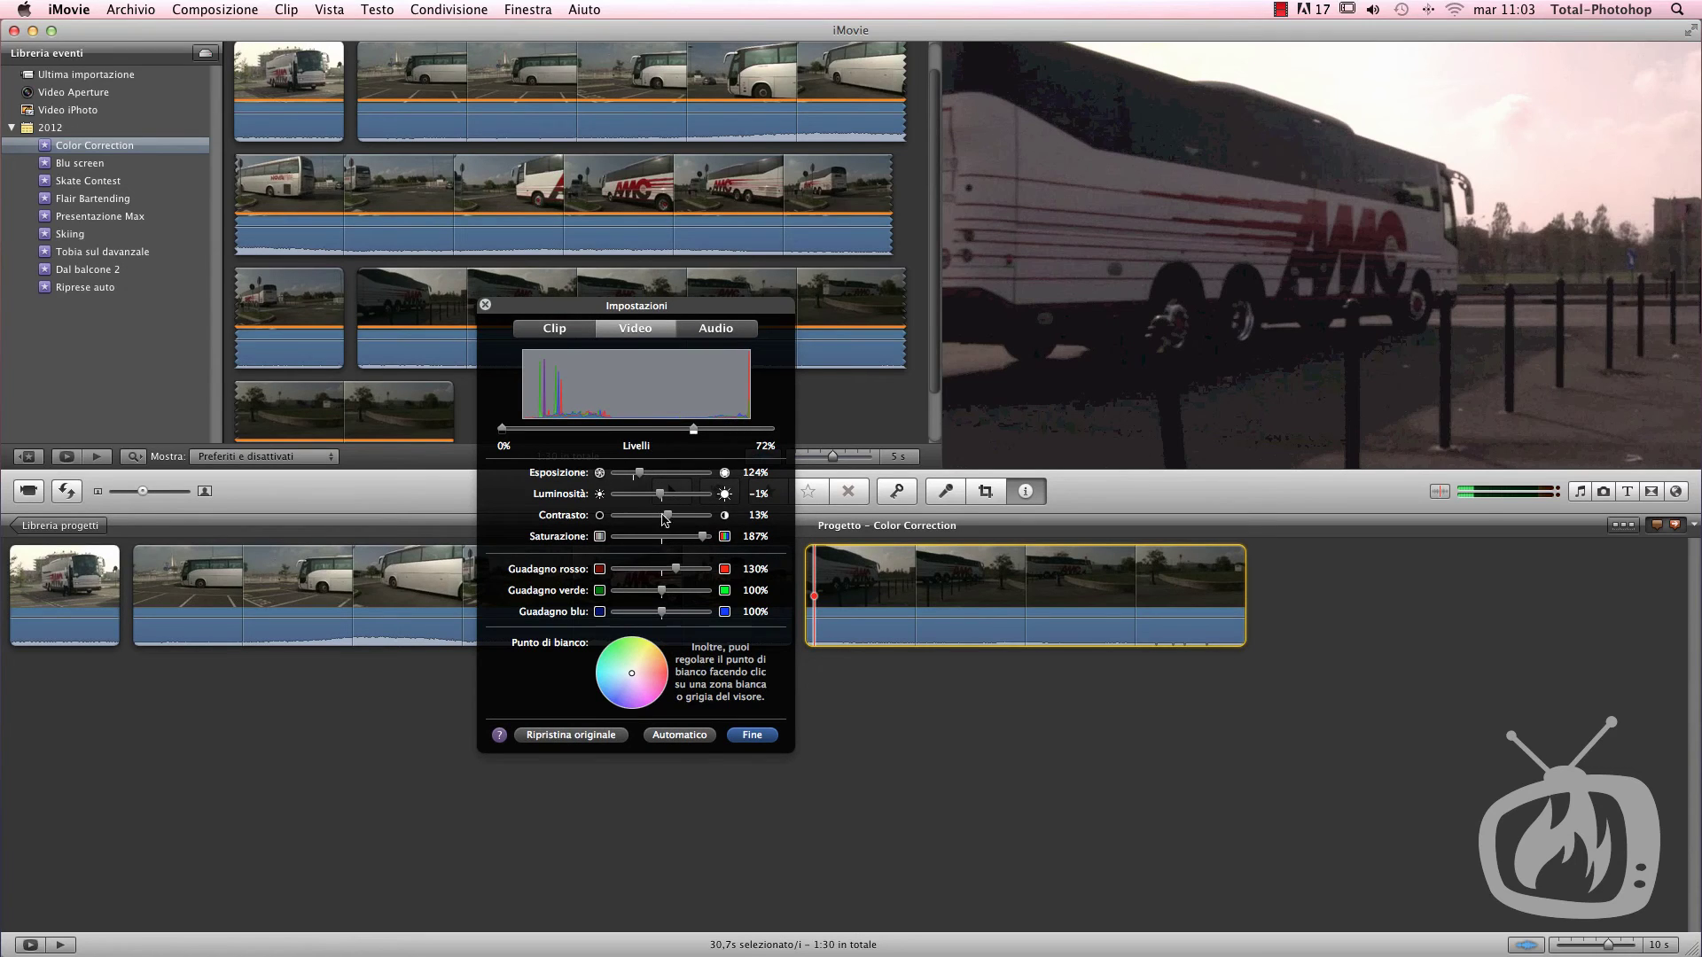
pyautogui.moveTo(645, 480); pyautogui.dragTo(706, 430)
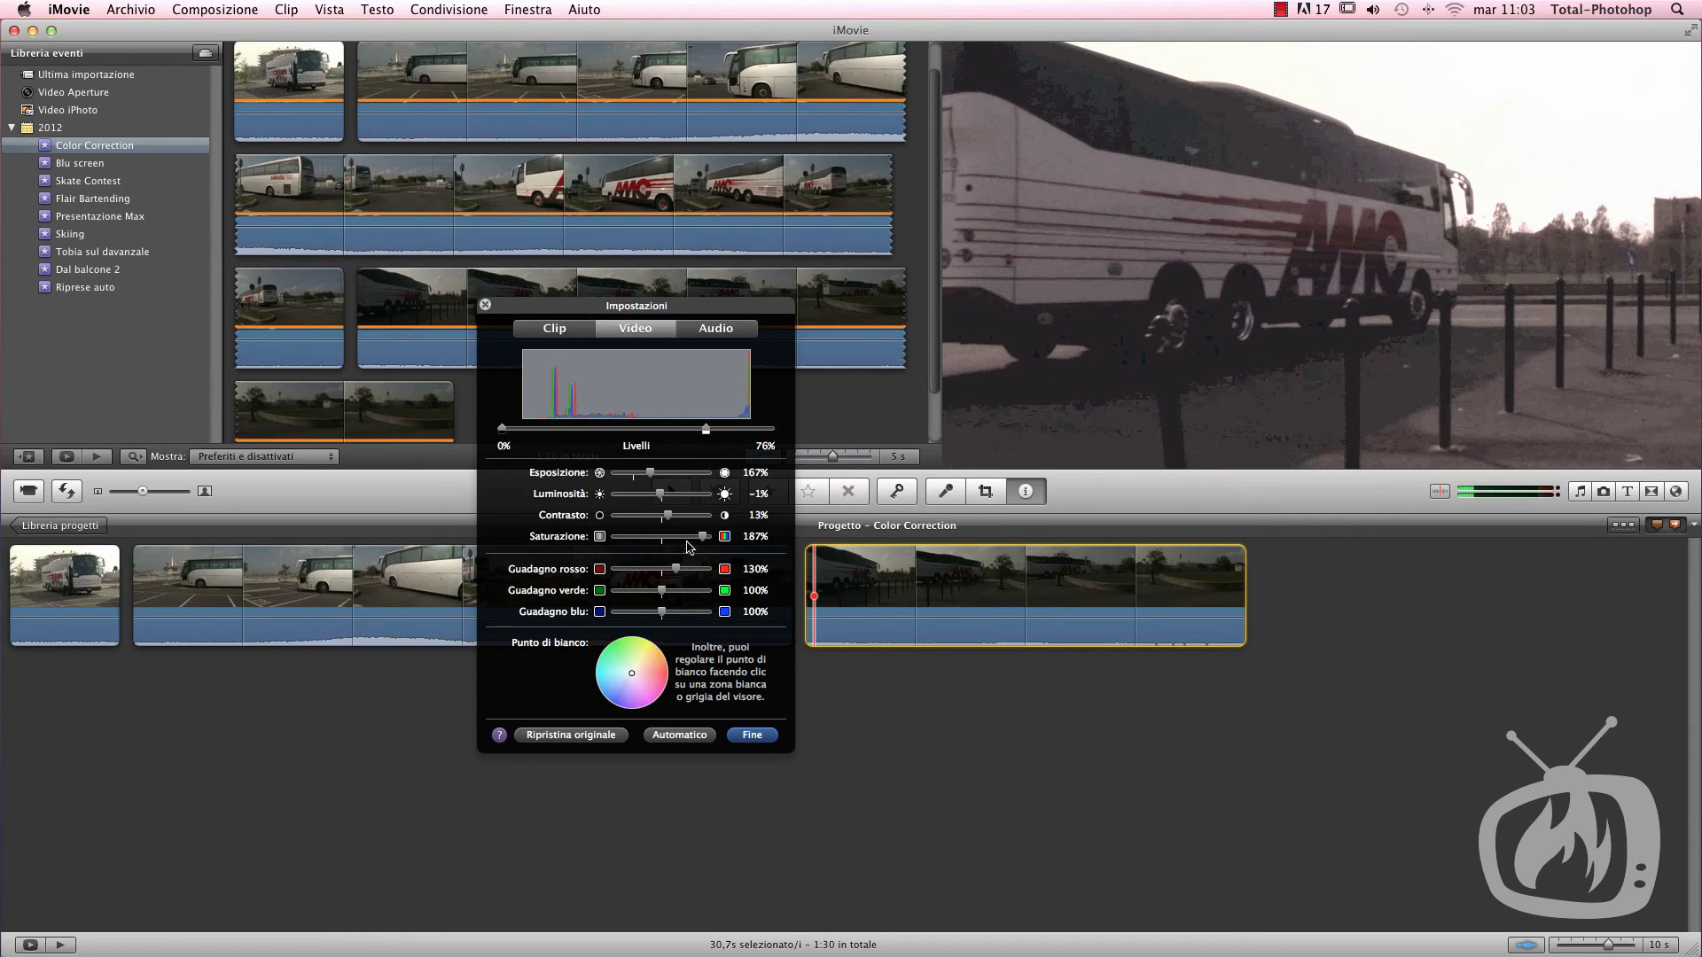
pyautogui.moveTo(703, 537); pyautogui.dragTo(667, 537)
pyautogui.click(752, 735)
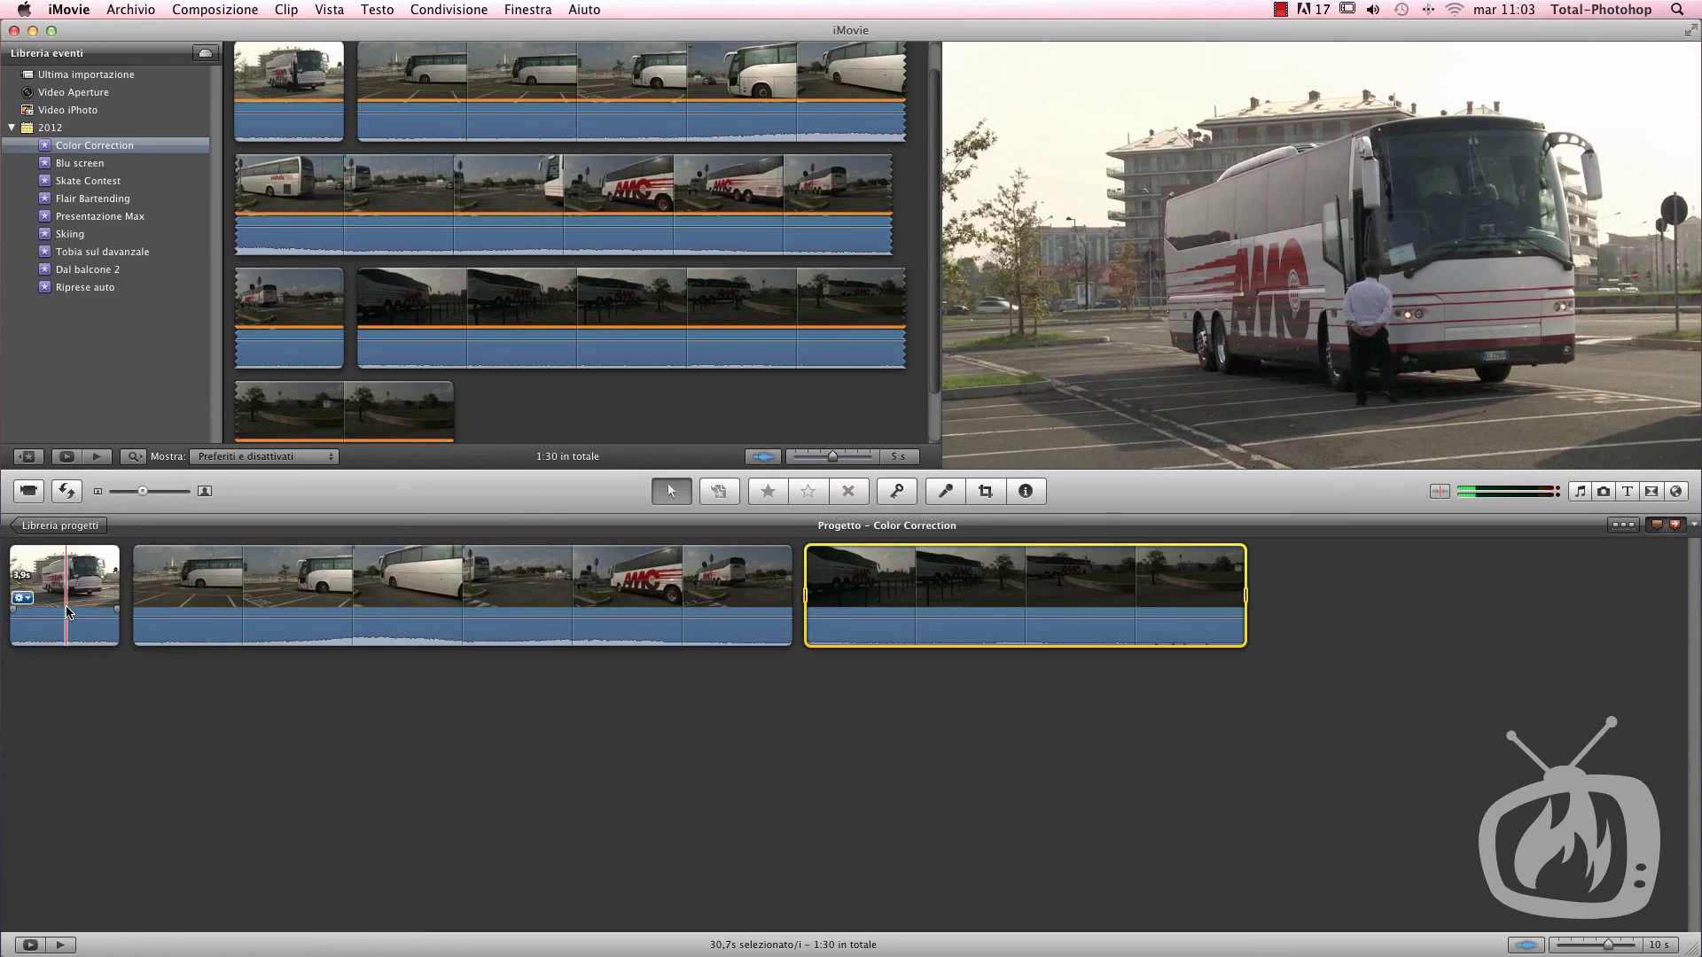
pyautogui.moveTo(177, 611)
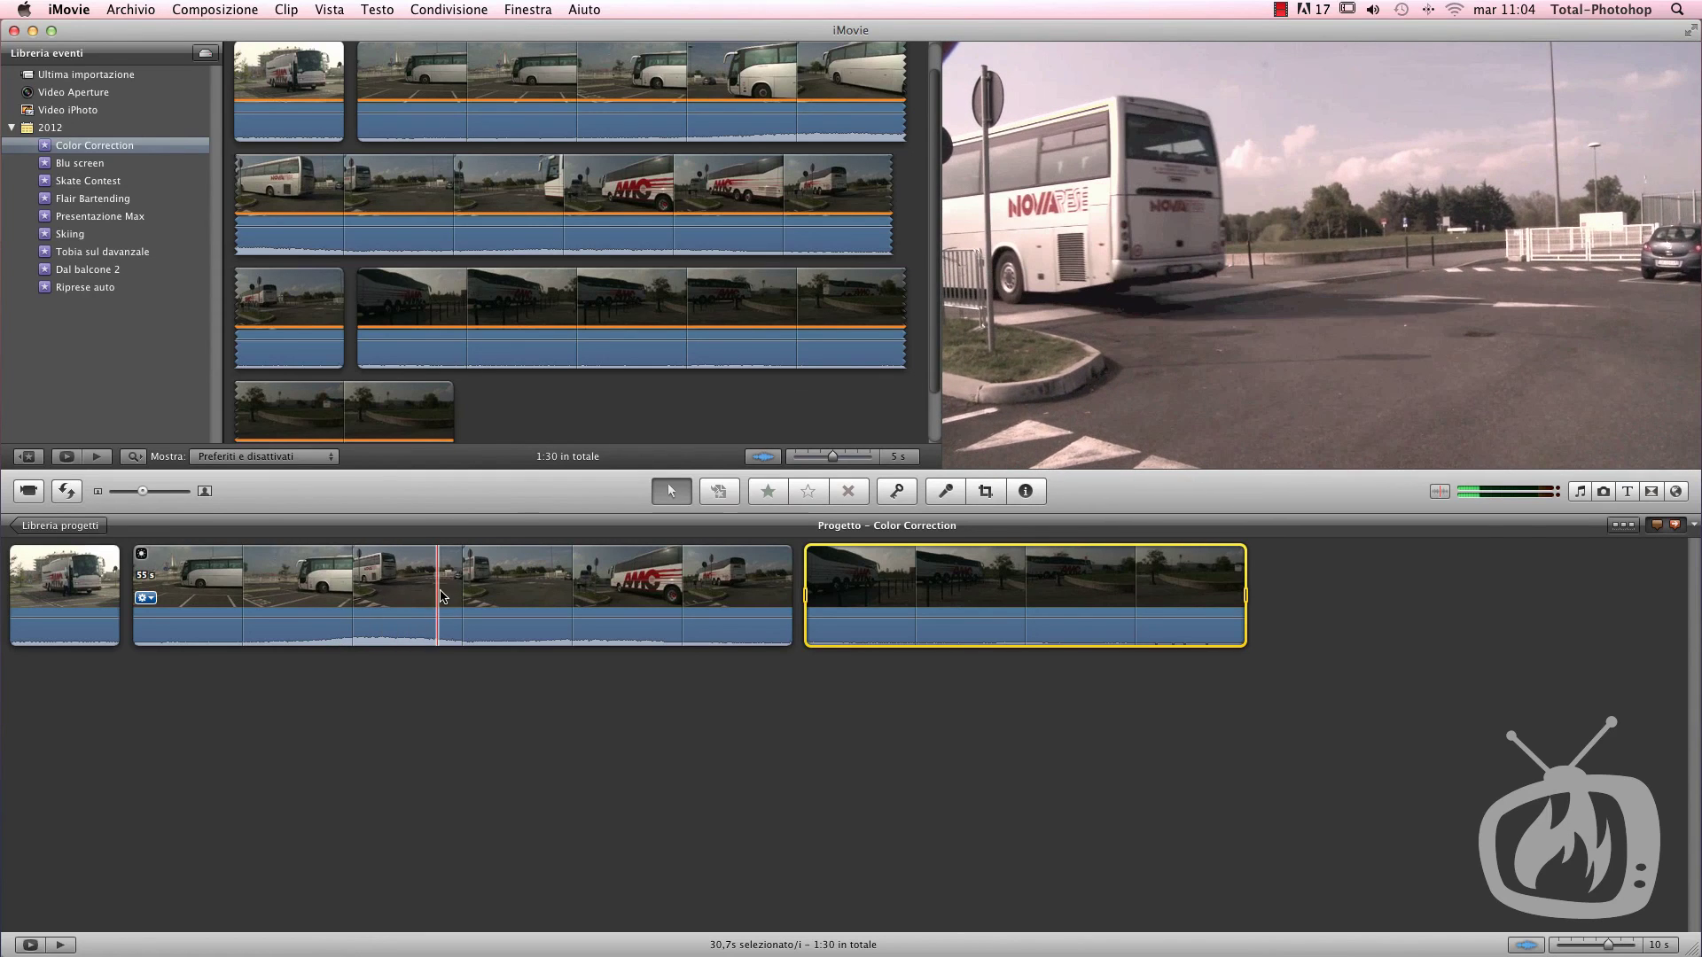
pyautogui.click(615, 726)
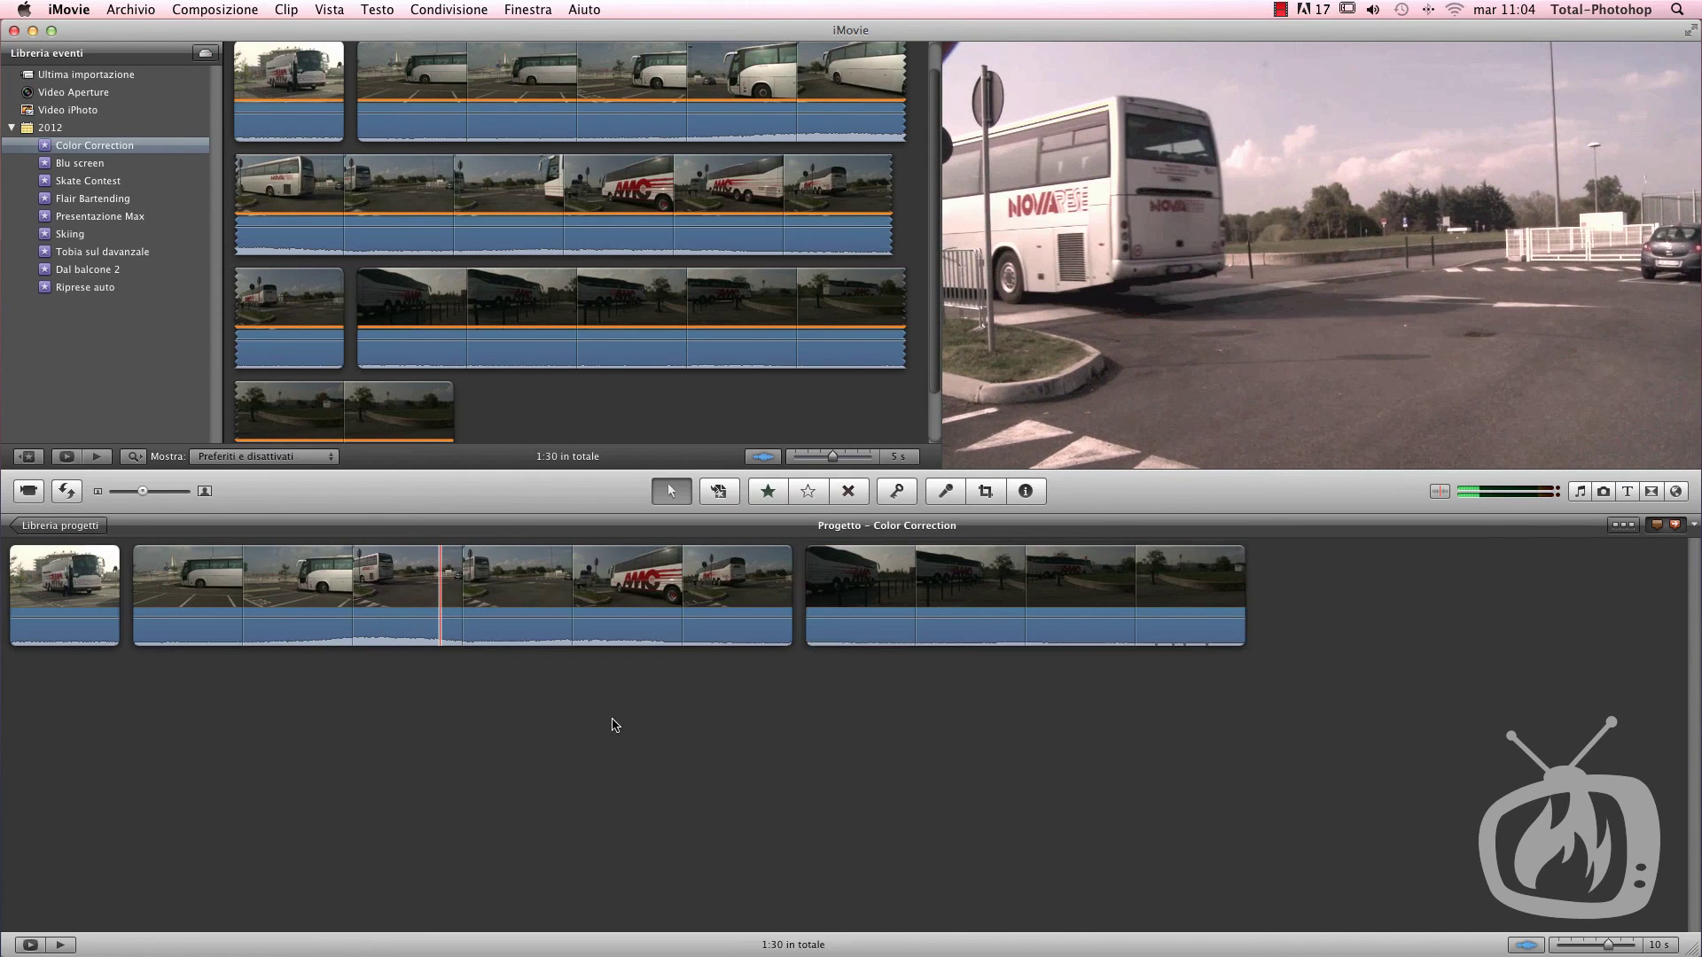